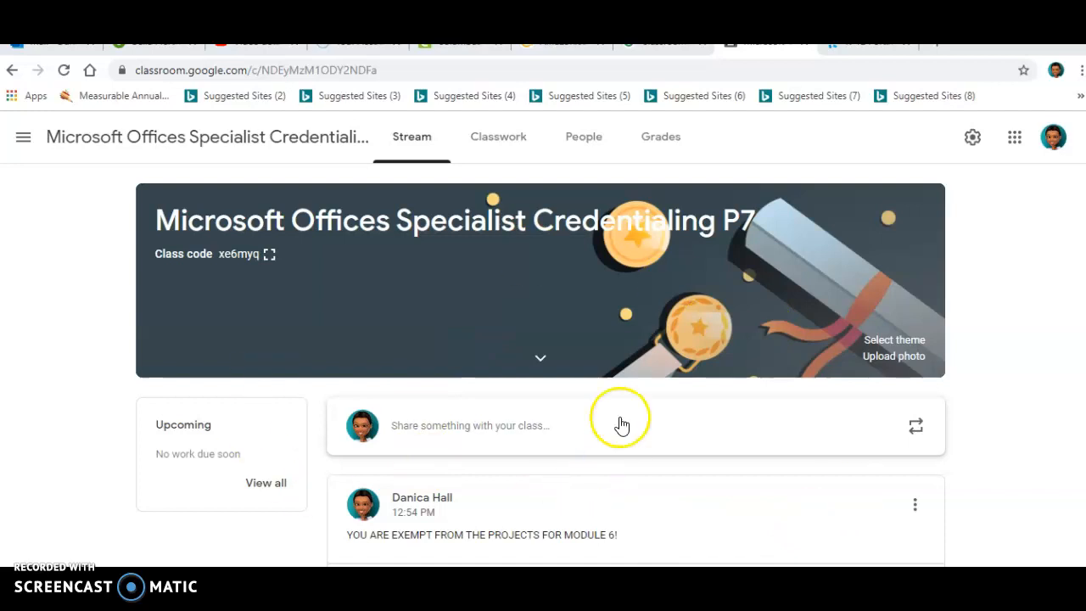
Open the NGLSync course registration link in the Nov 4 class post and sign in with the prefilled student credentials
scroll(572, 392, "down", 1)
scroll(576, 386, "down", 3)
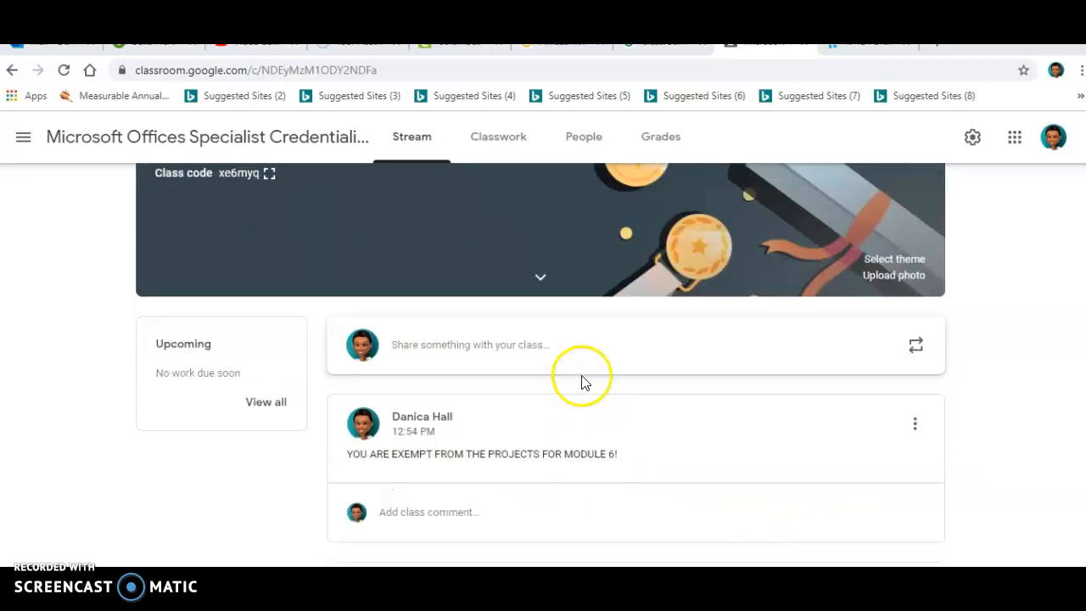
scroll(576, 329, "down", 5)
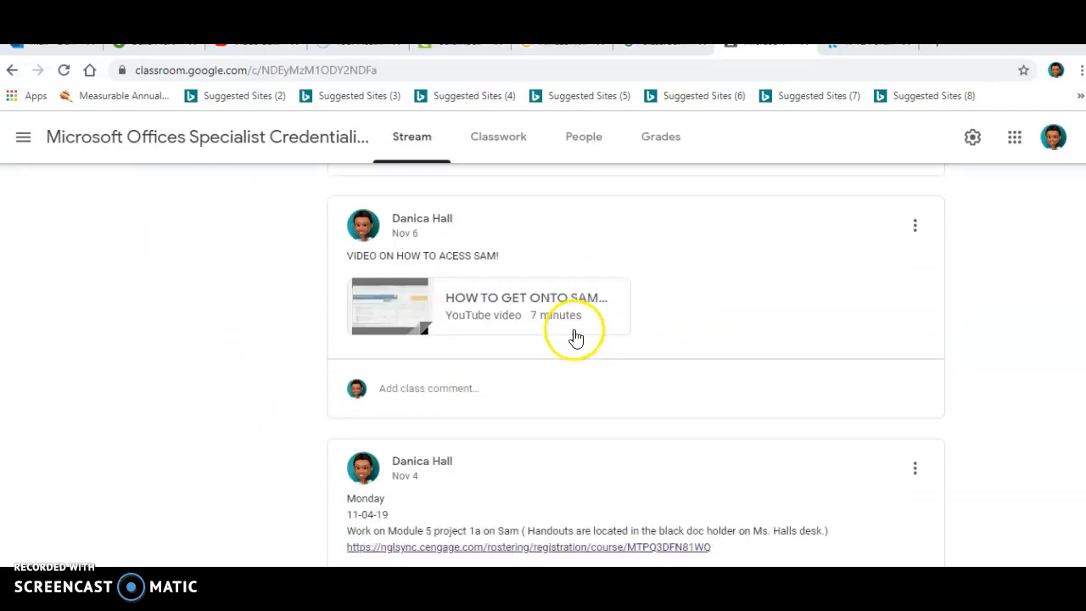
left_click(580, 350)
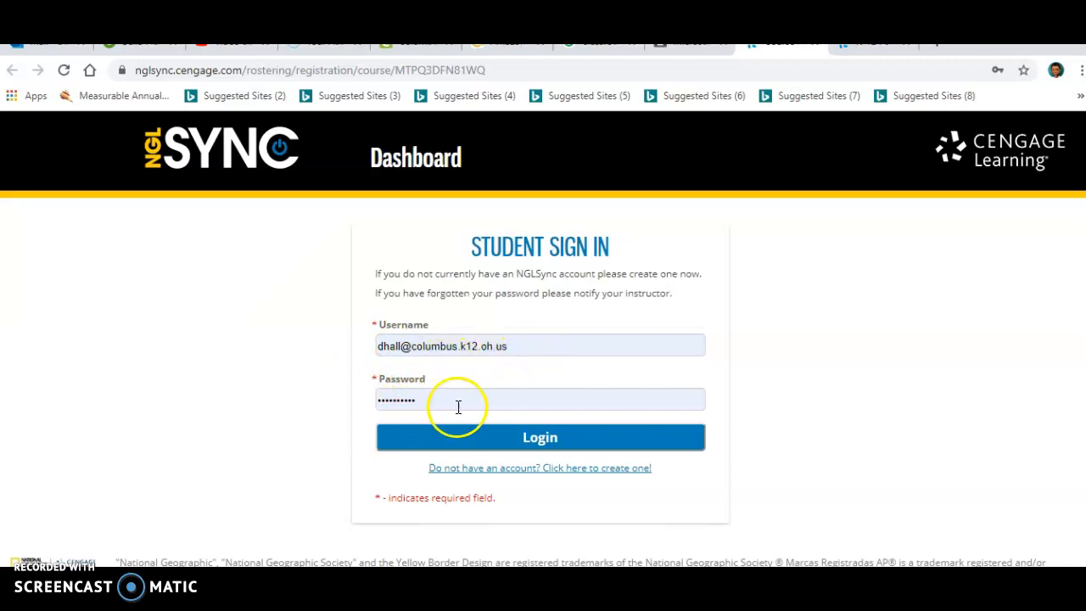
left_click(616, 438)
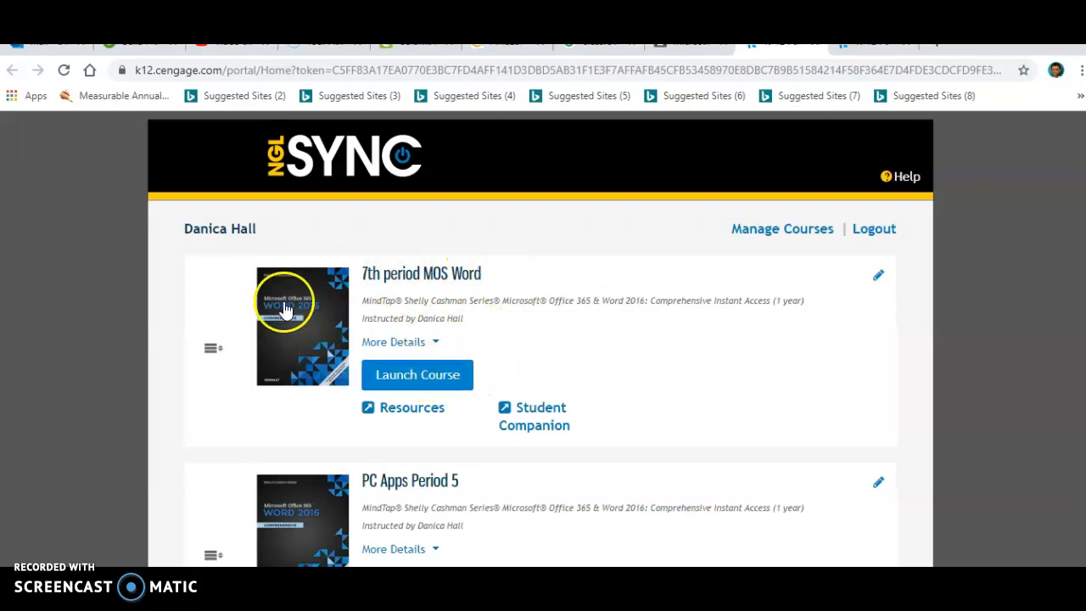
Launch the 7th period MOS Word course and open Word Module 7 SAM Project 1
left_click(429, 377)
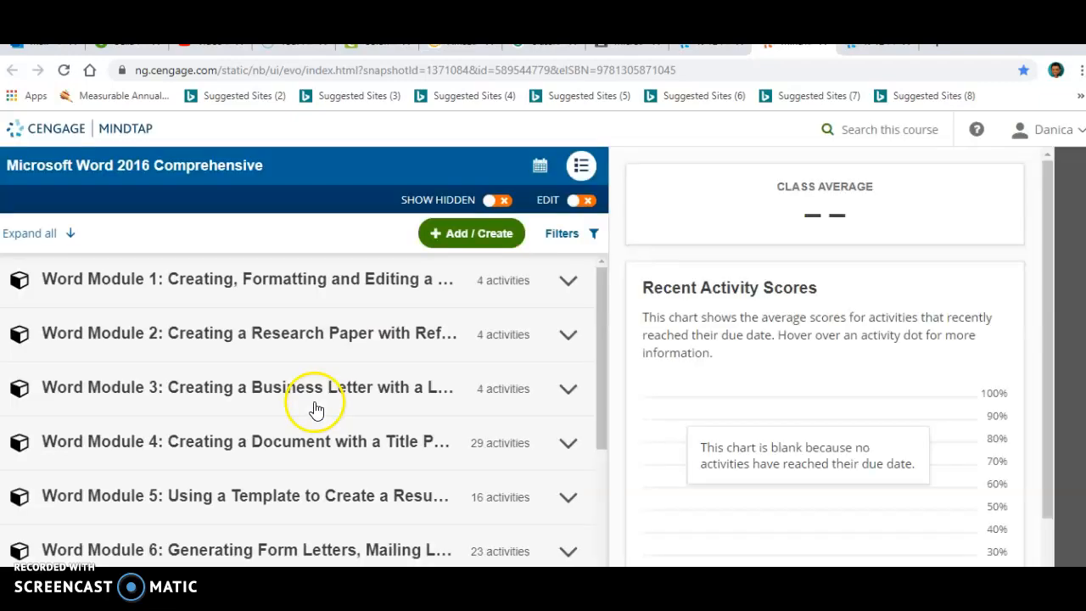
scroll(182, 288, "down", 1)
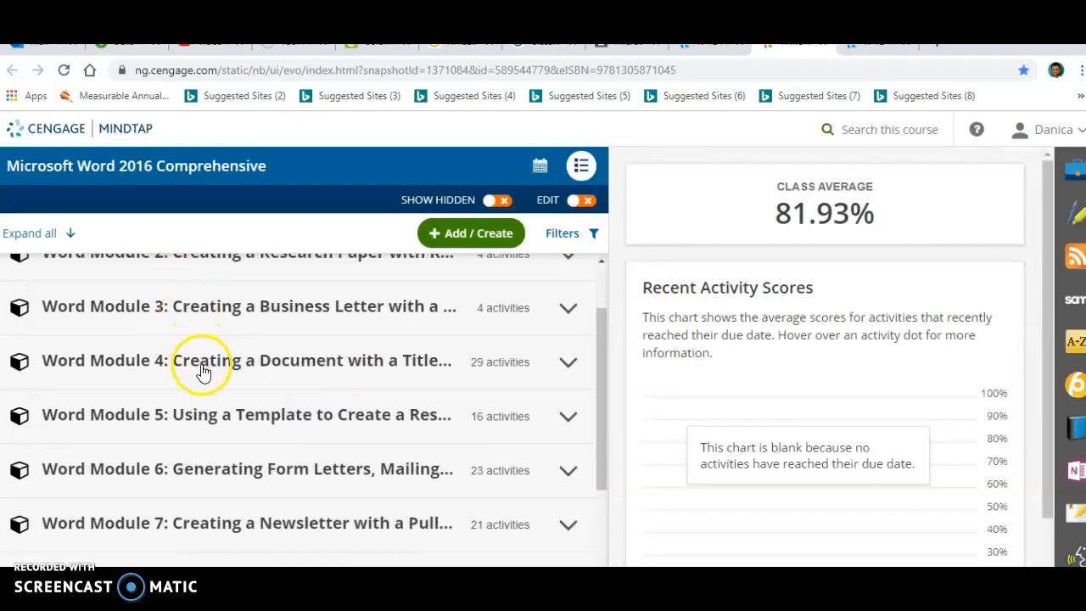
scroll(227, 509, "down", 1)
left_click(230, 446)
scroll(373, 471, "down", 1)
scroll(373, 471, "down", 2)
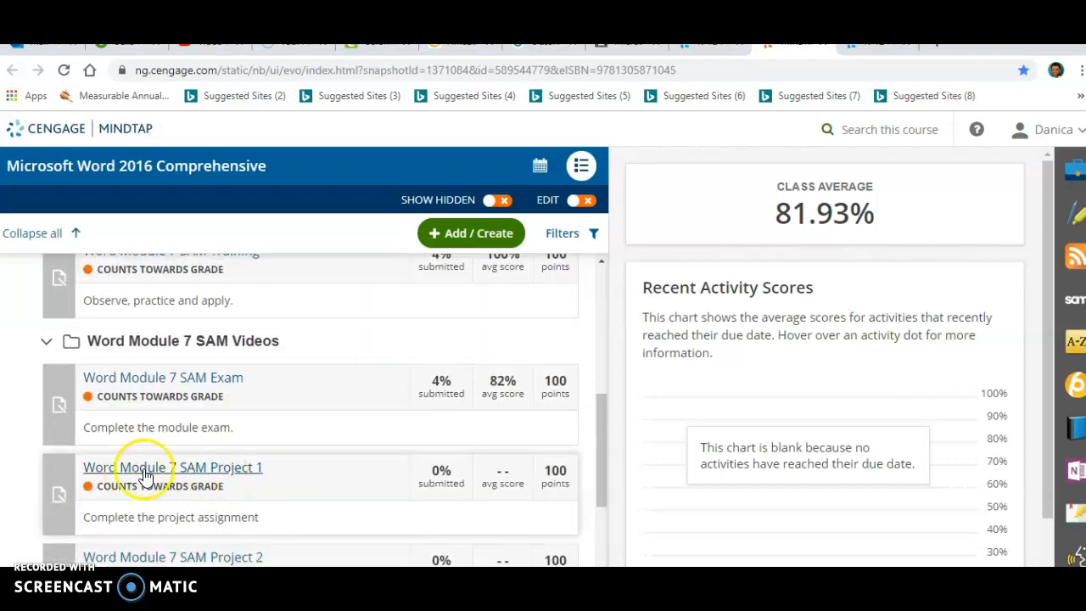
left_click(218, 477)
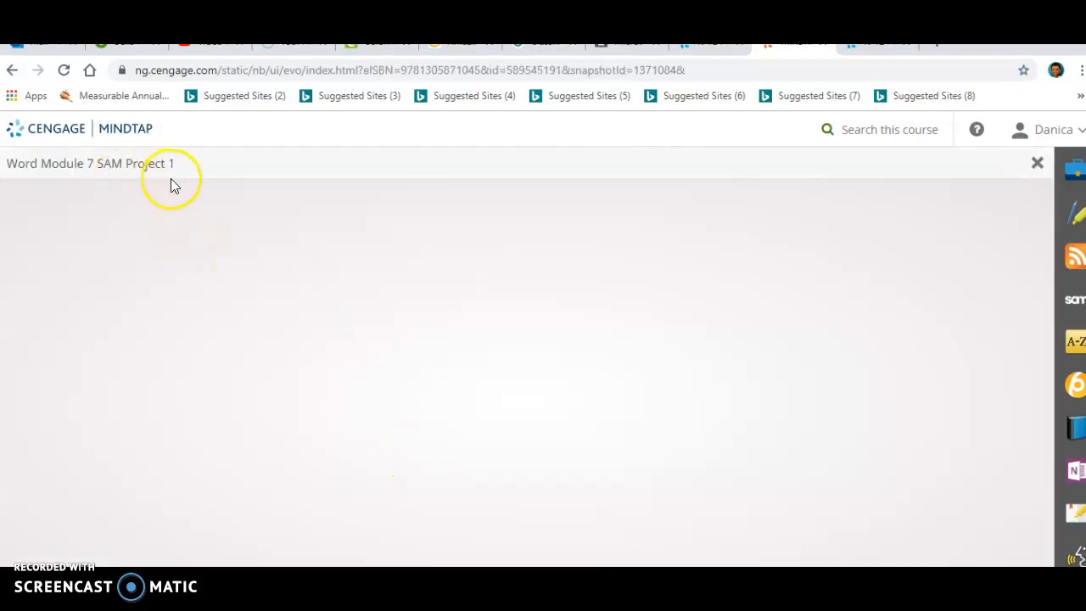
Start the project, return to Step 1, and download both the instruction file and the start file
left_click(814, 438)
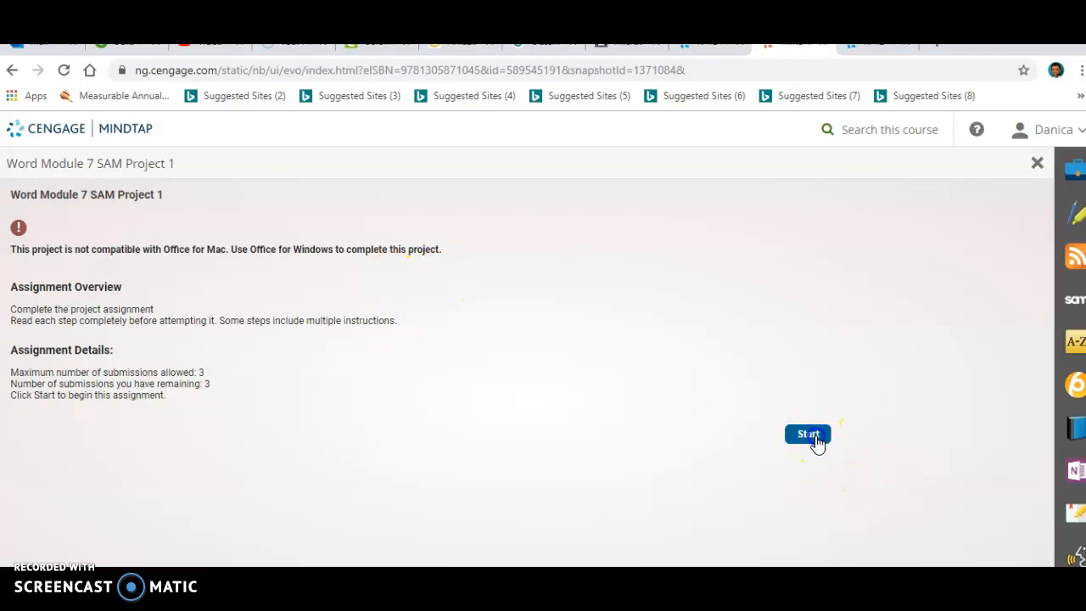
scroll(550, 460, "down", 1)
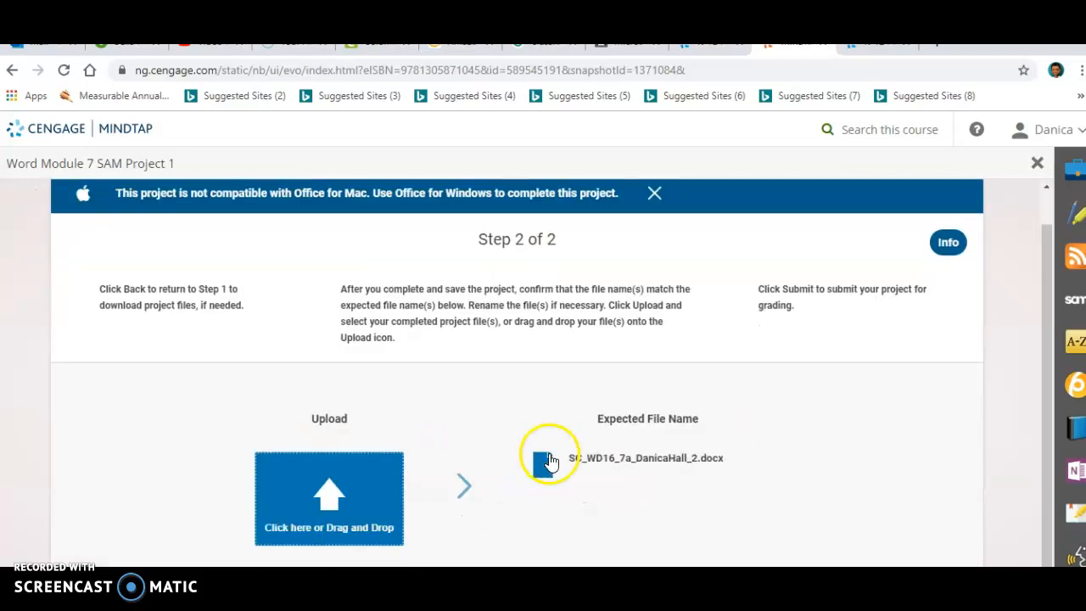
scroll(550, 461, "down", 1)
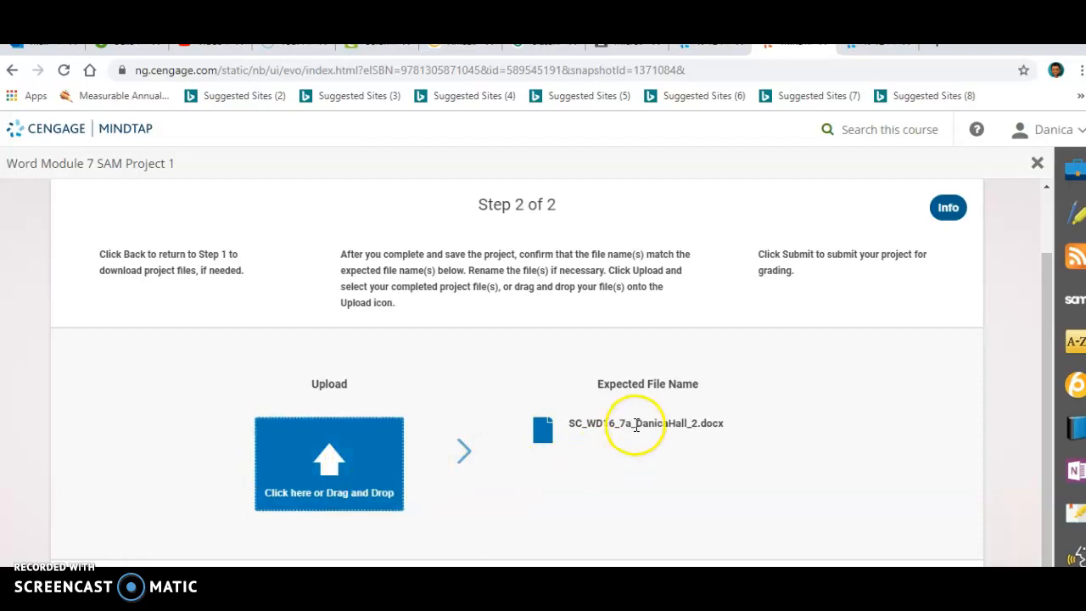
left_click(449, 585)
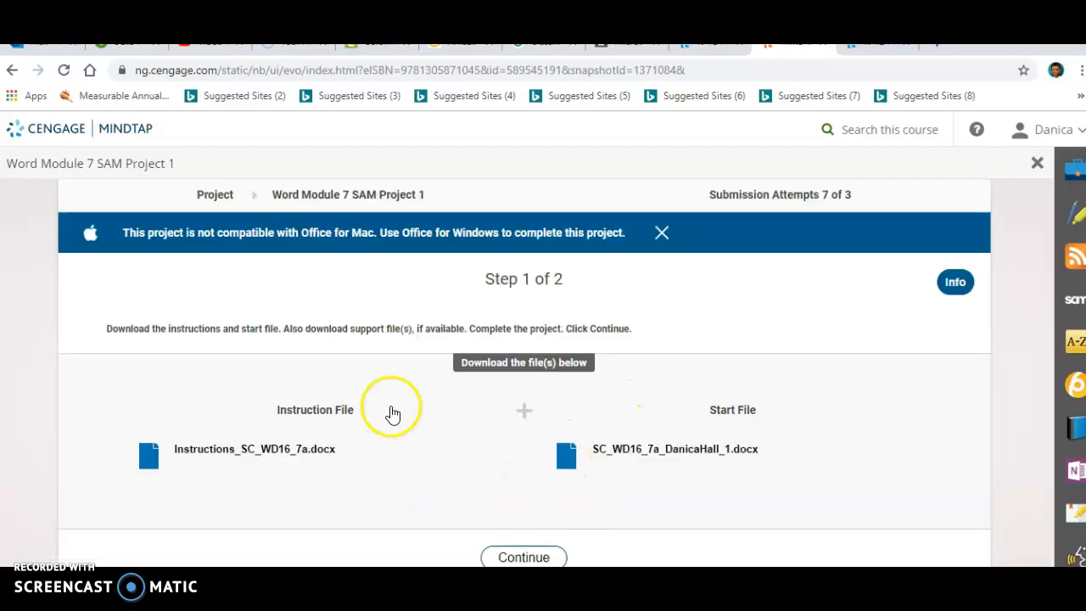
left_click(265, 460)
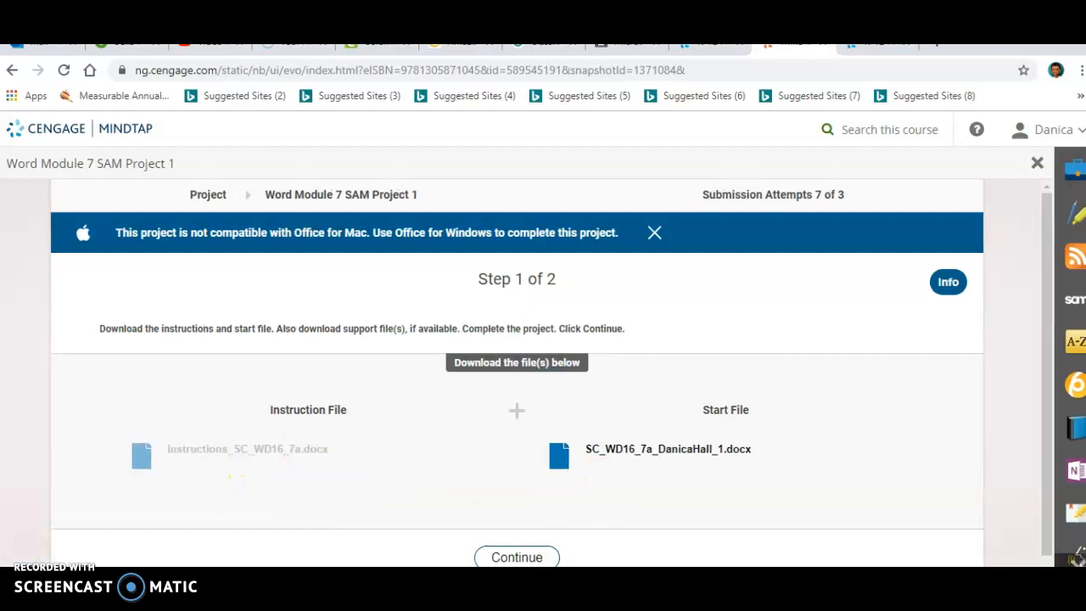
left_click(724, 455)
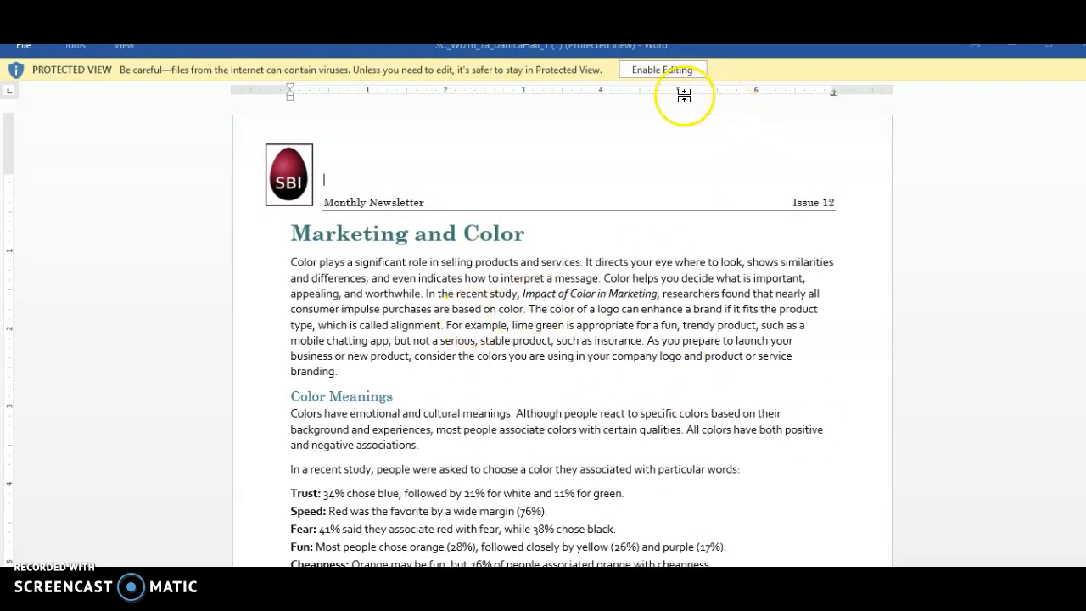
Enable editing for the downloaded start document in Word
left_click(662, 76)
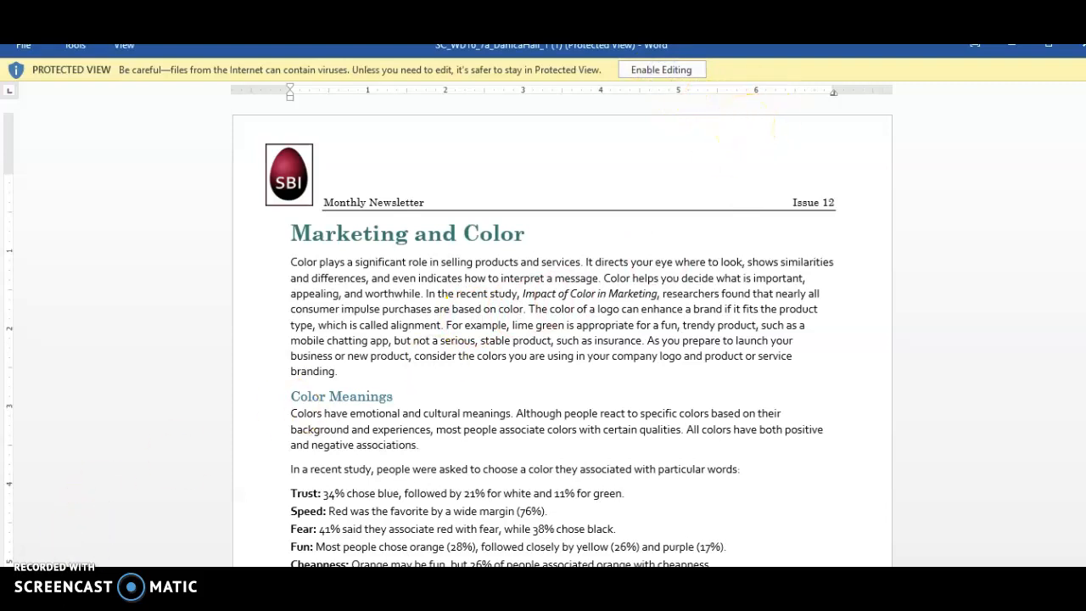
left_click(661, 70)
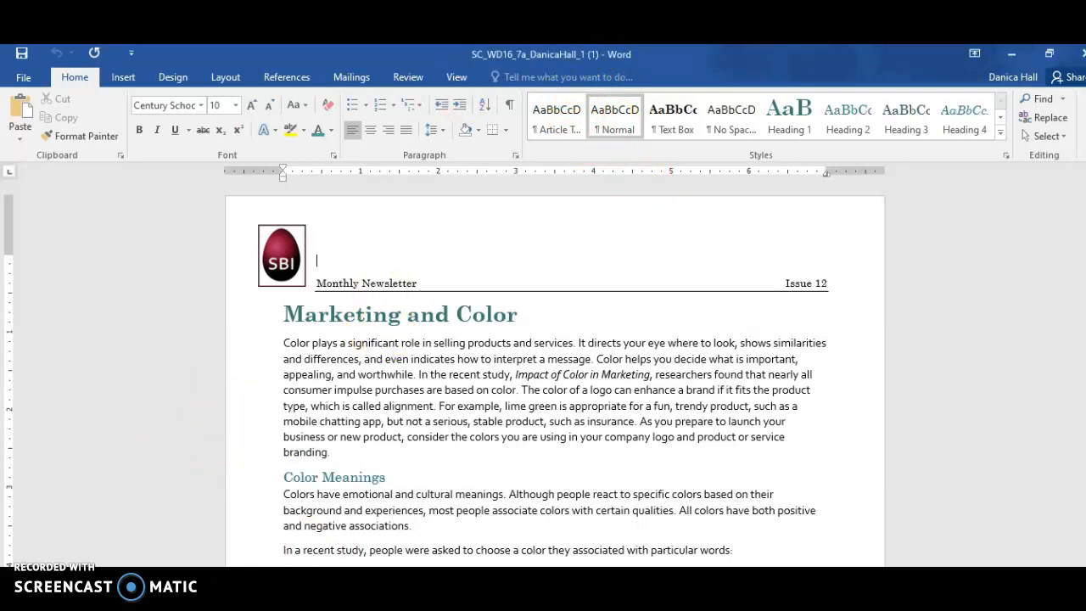
mouse_move(212, 566)
left_click(455, 504)
Turn on automatic hyphenation for the newsletter document
left_click(229, 77)
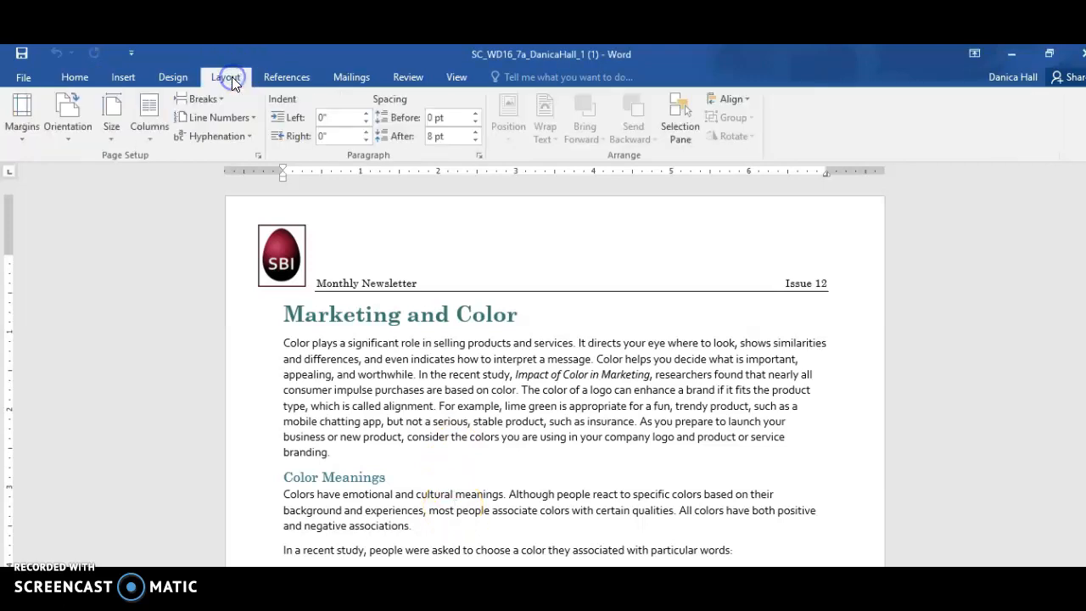
left_click(245, 138)
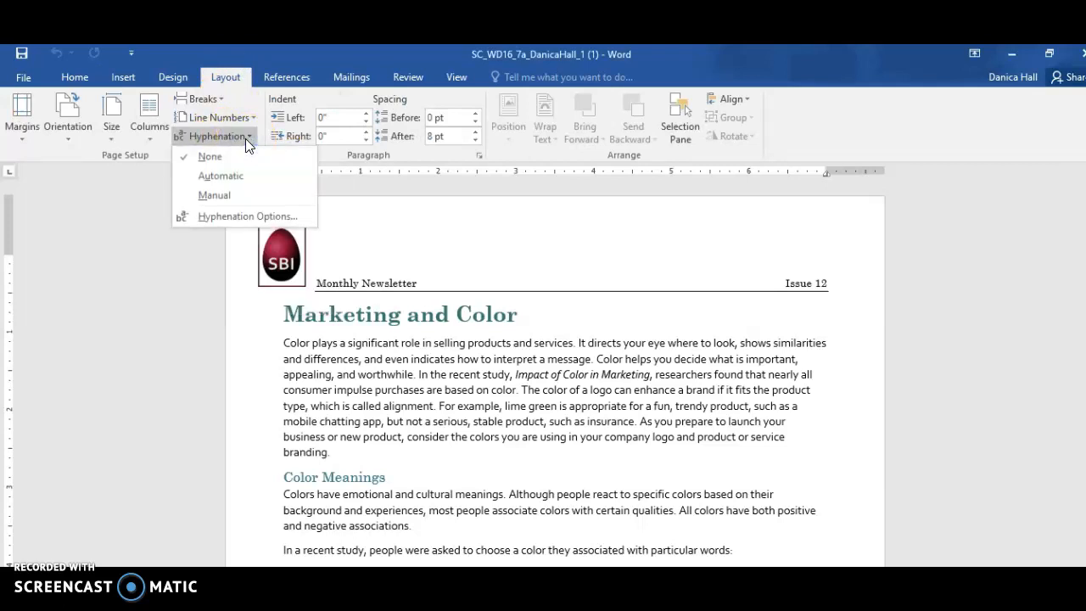
left_click(247, 175)
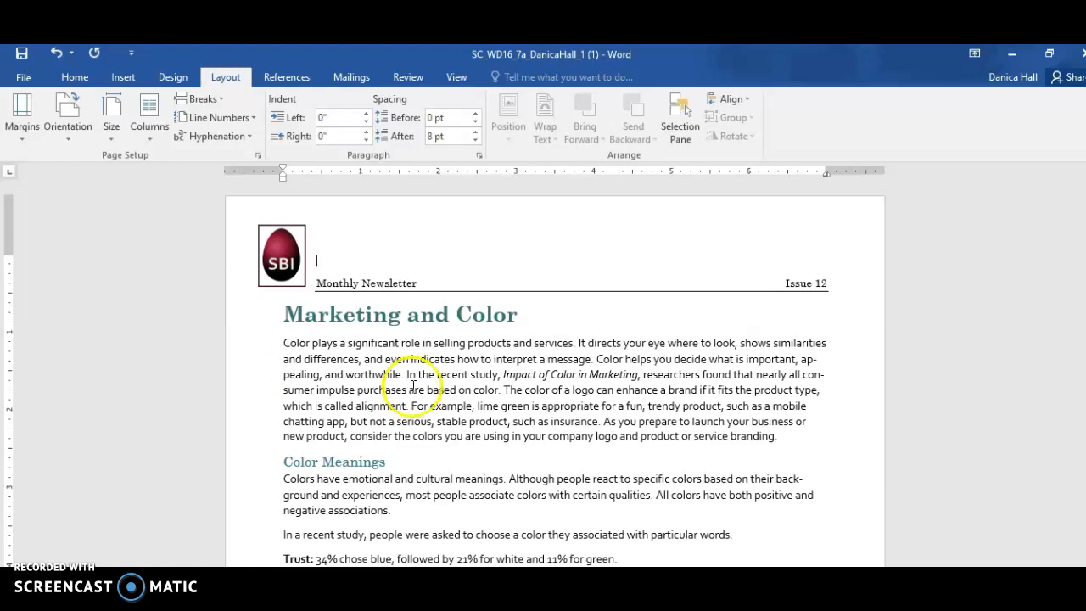
Set up a Box page border using the thick-and-thin line art located just above the plain outlined frame near the art list's end
left_click(173, 79)
left_click(1045, 119)
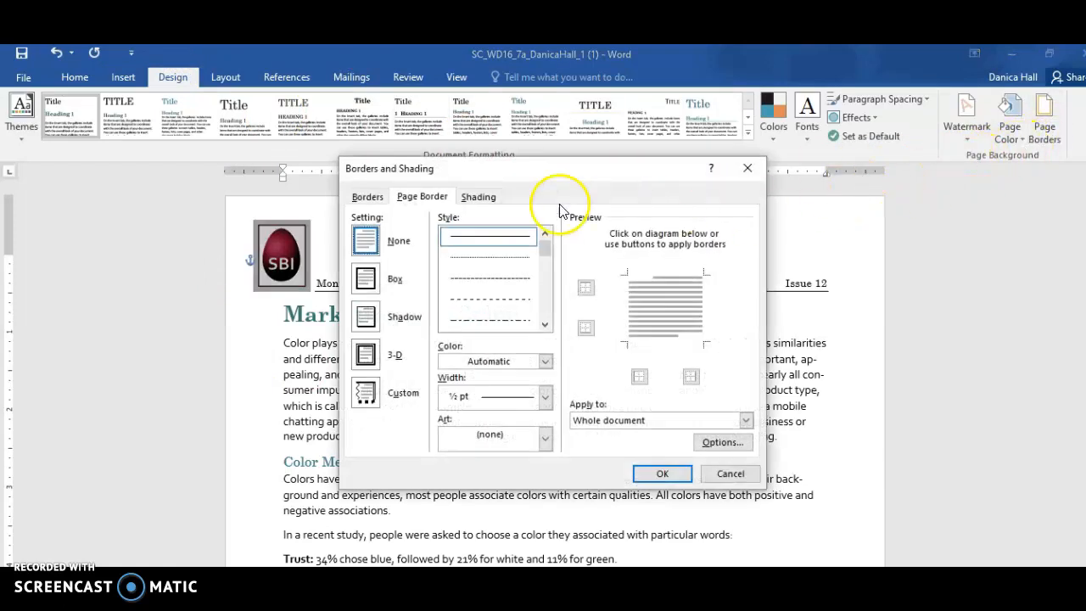
left_click(365, 280)
left_click(397, 280)
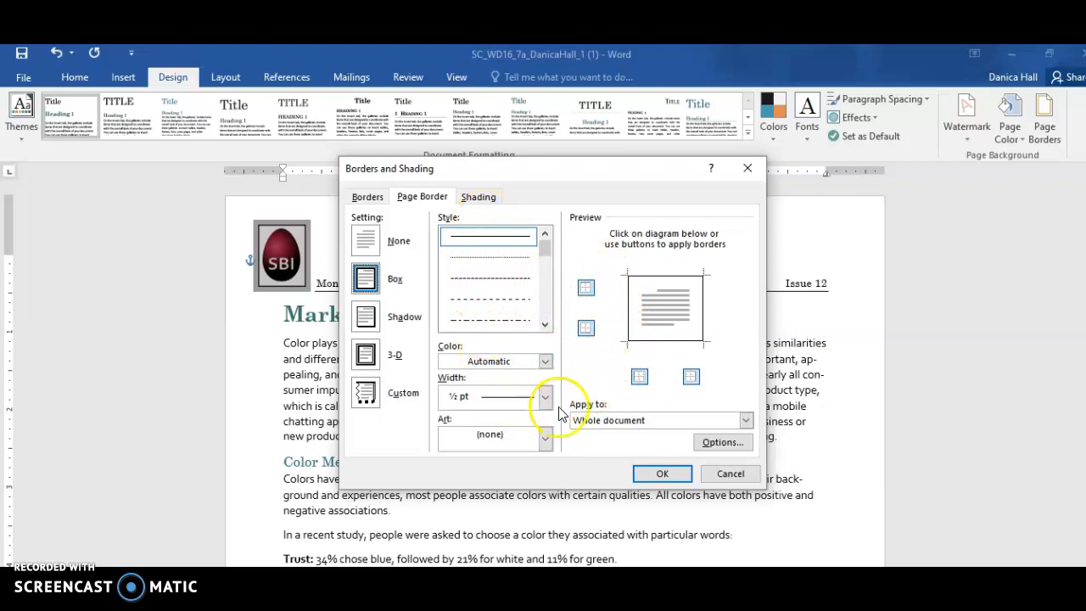
left_click(546, 439)
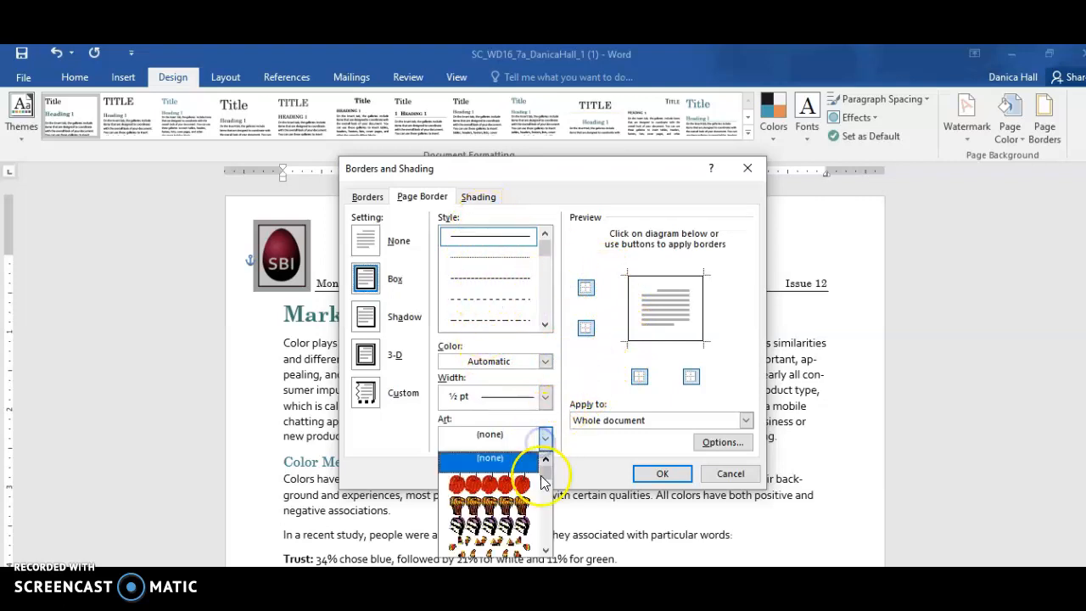
left_click_drag(545, 477, 554, 556)
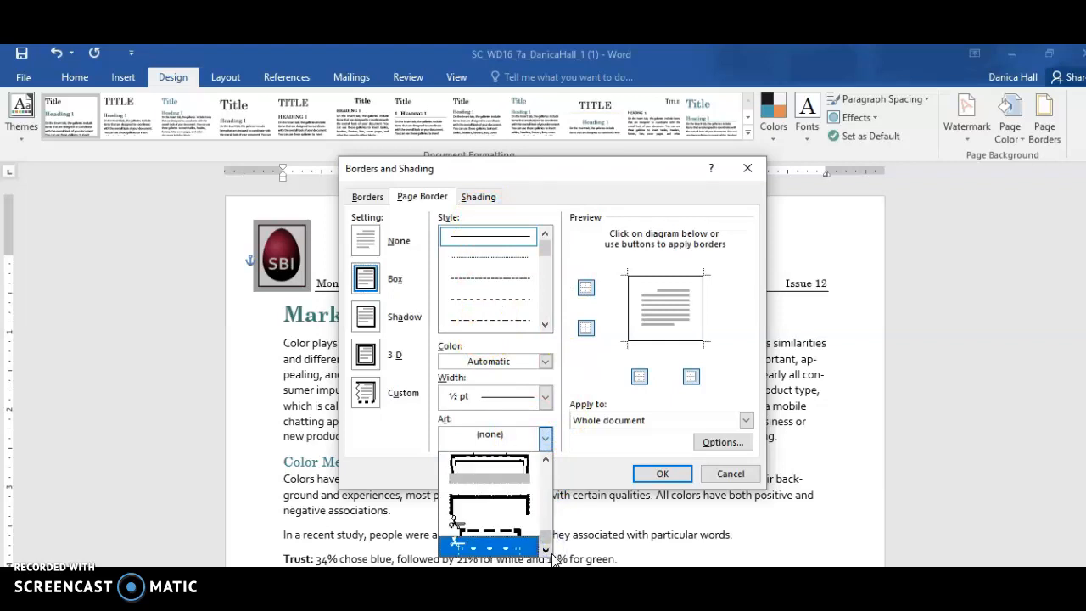
left_click(504, 551)
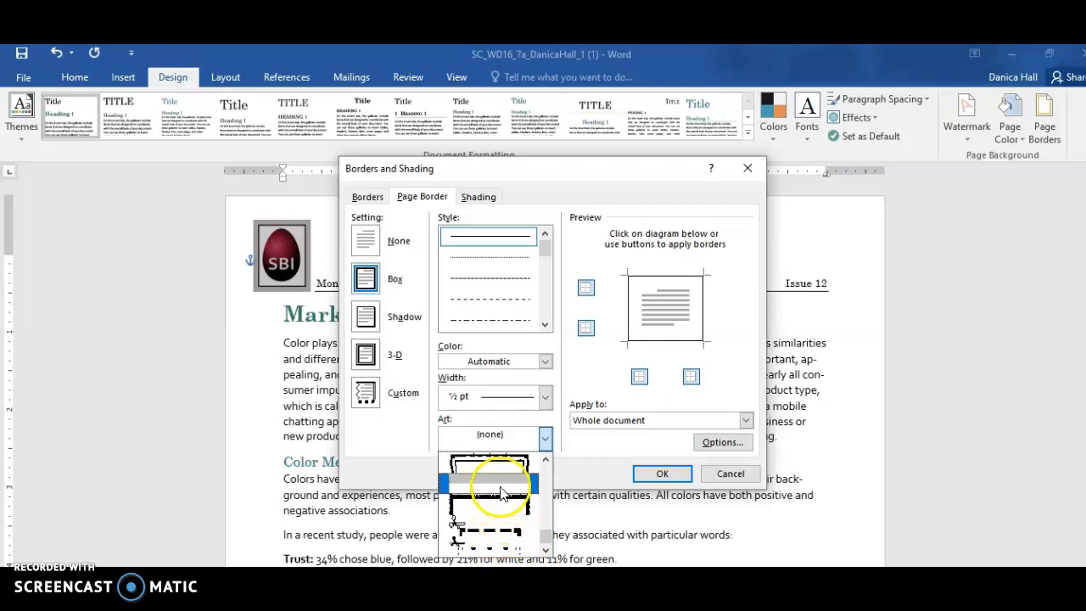
left_click(546, 469)
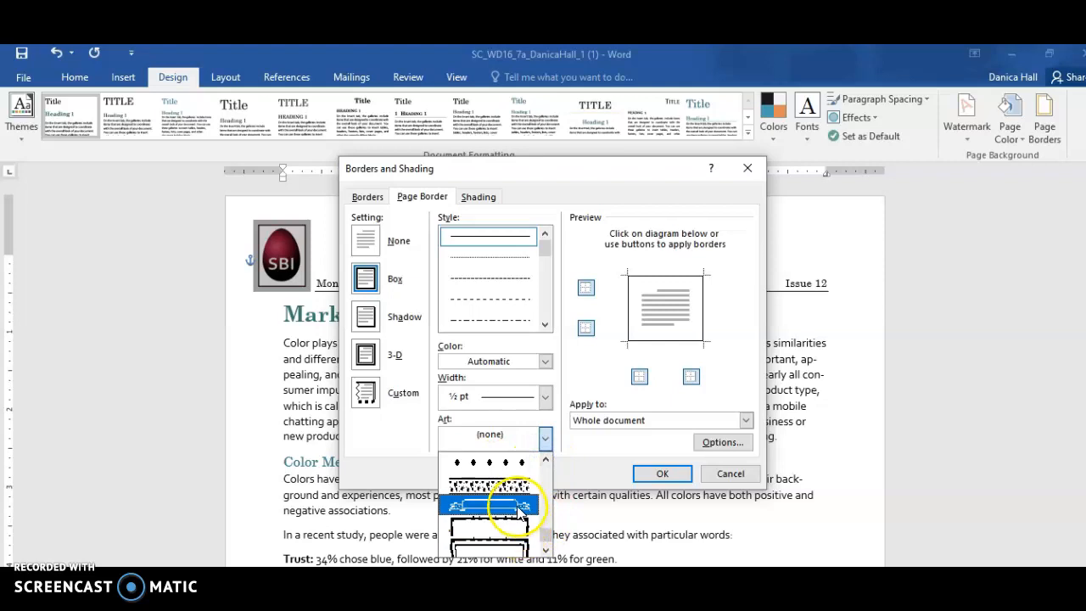
left_click(548, 459)
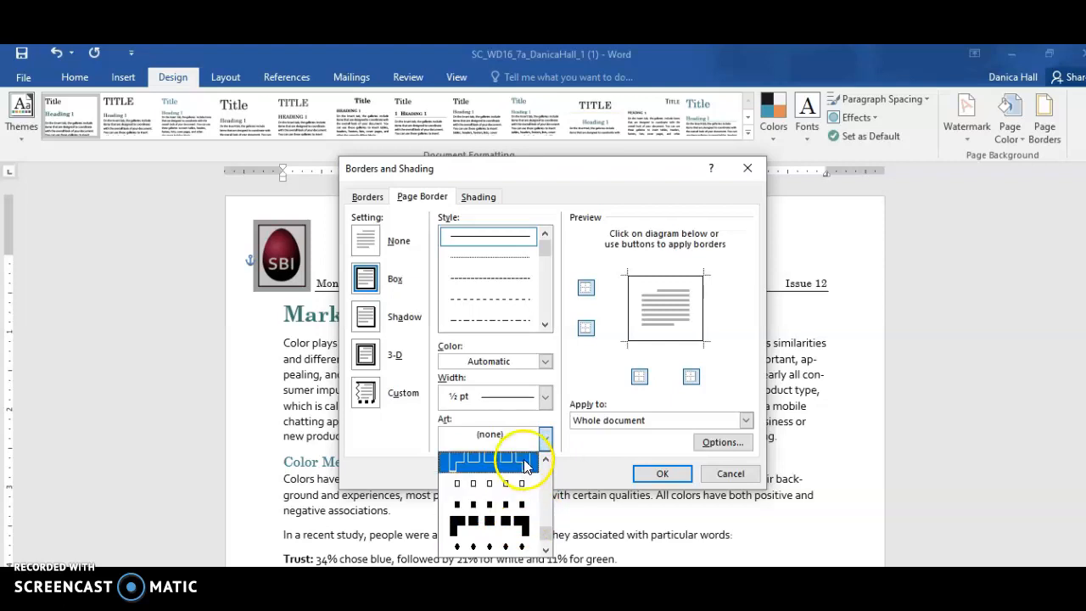
left_click(548, 459)
left_click(548, 459)
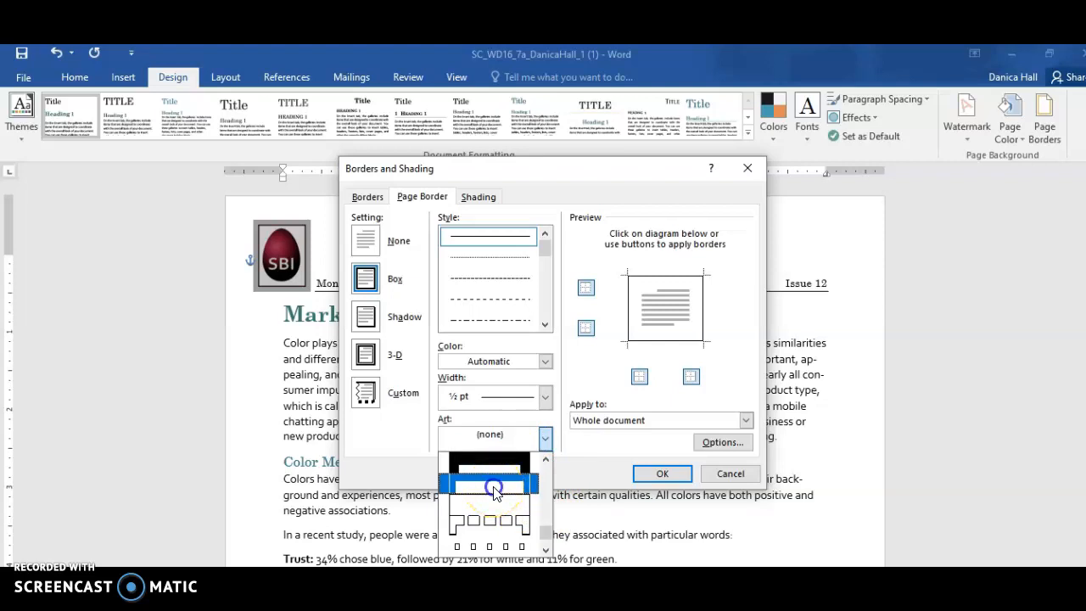
left_click(496, 485)
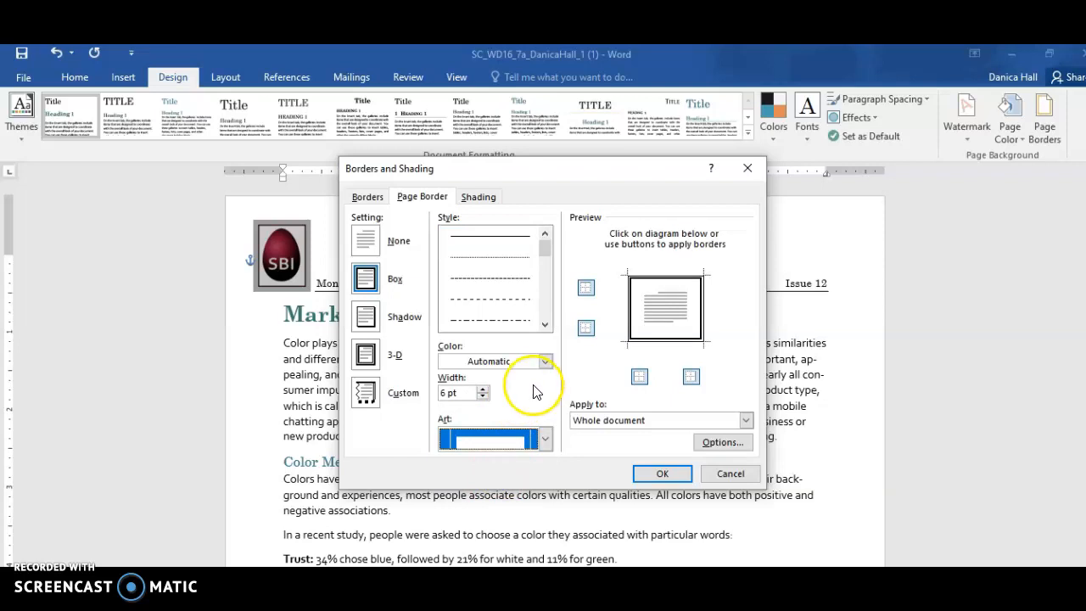
Color the page border with the base teal theme color and apply it to the whole document
left_click(545, 361)
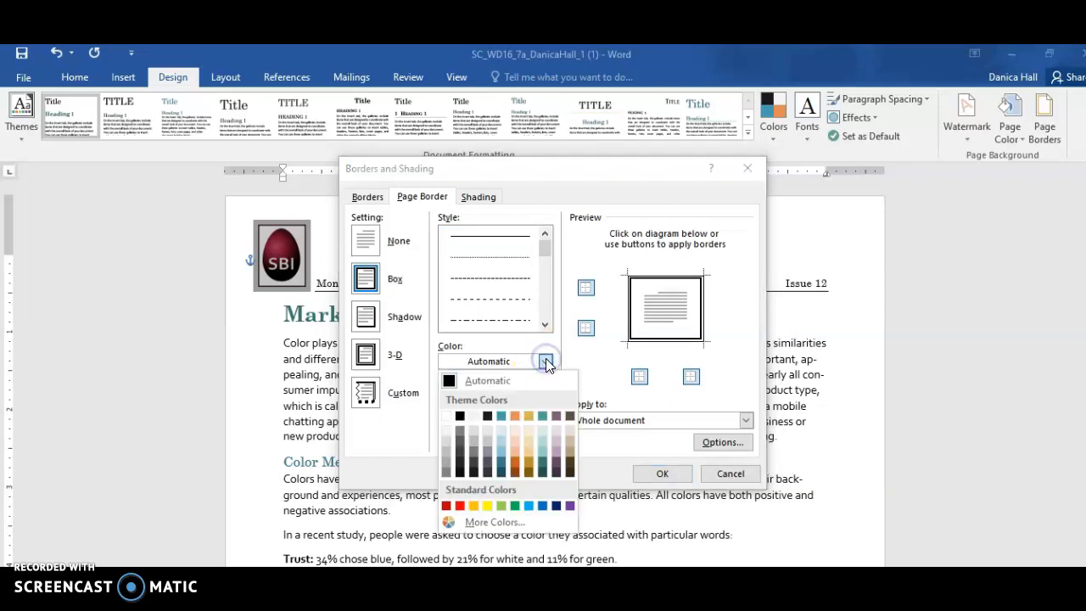
left_click(542, 417)
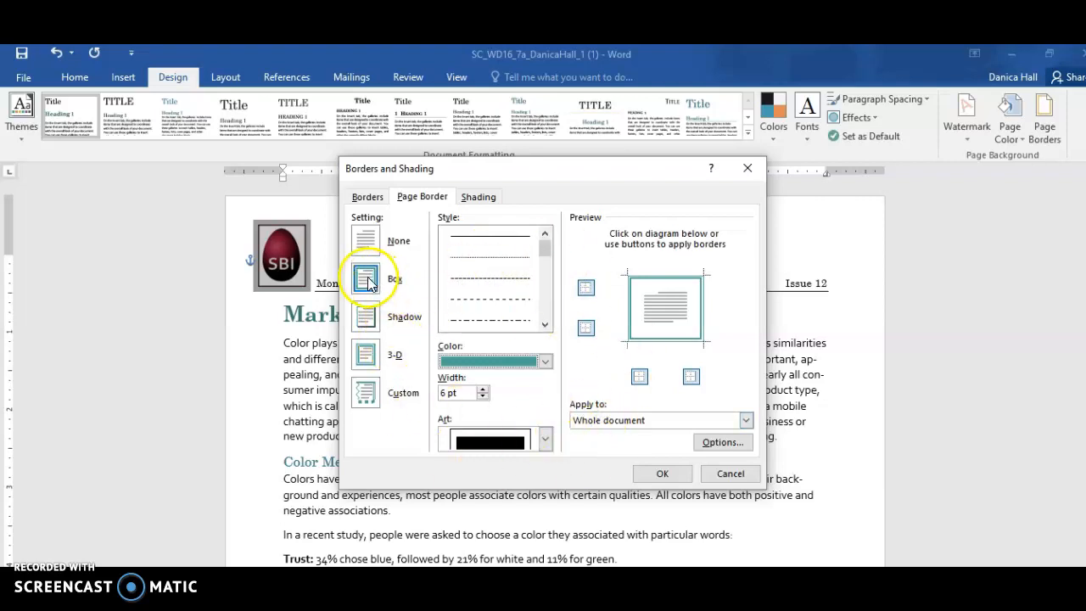
left_click(662, 475)
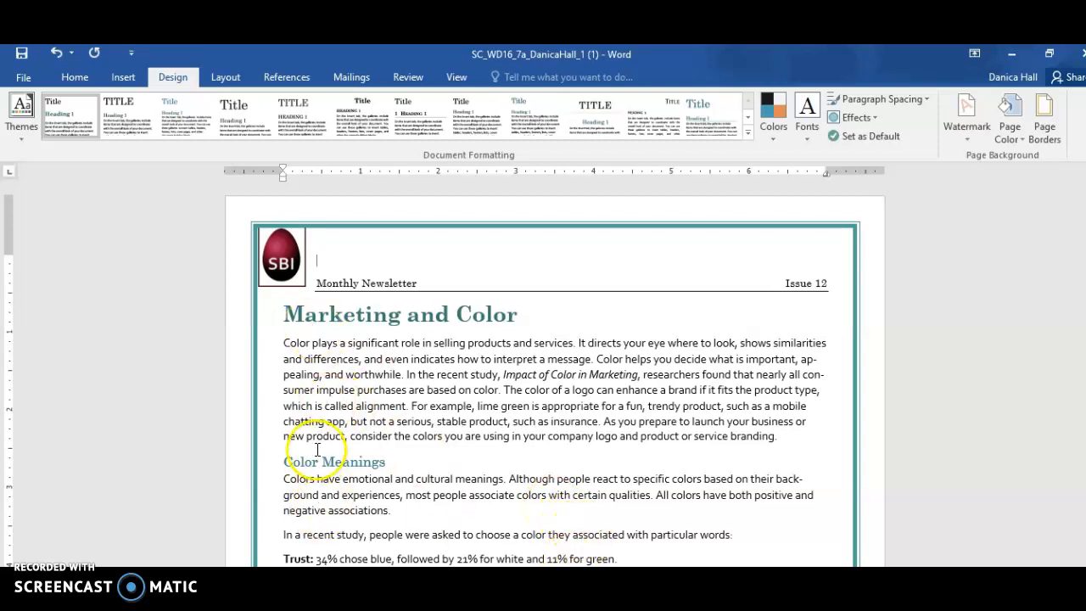
Insert WordArt reading "Springboard" in the solid blue shadowed style from the gallery's first row, anchored at the start of the Monthly Newsletter line
left_click(318, 283)
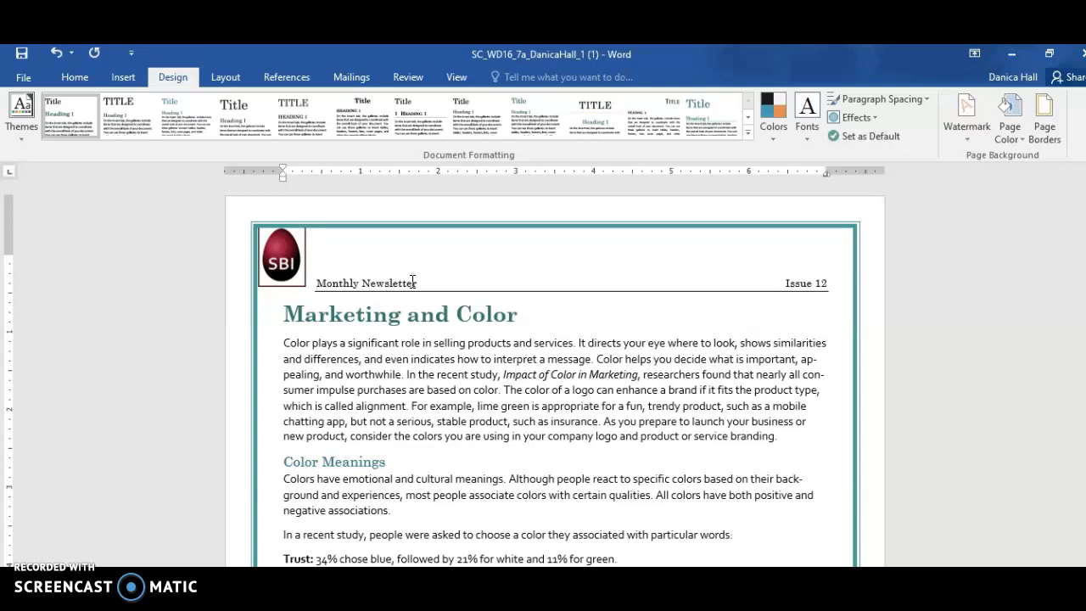
left_click(77, 74)
left_click(122, 78)
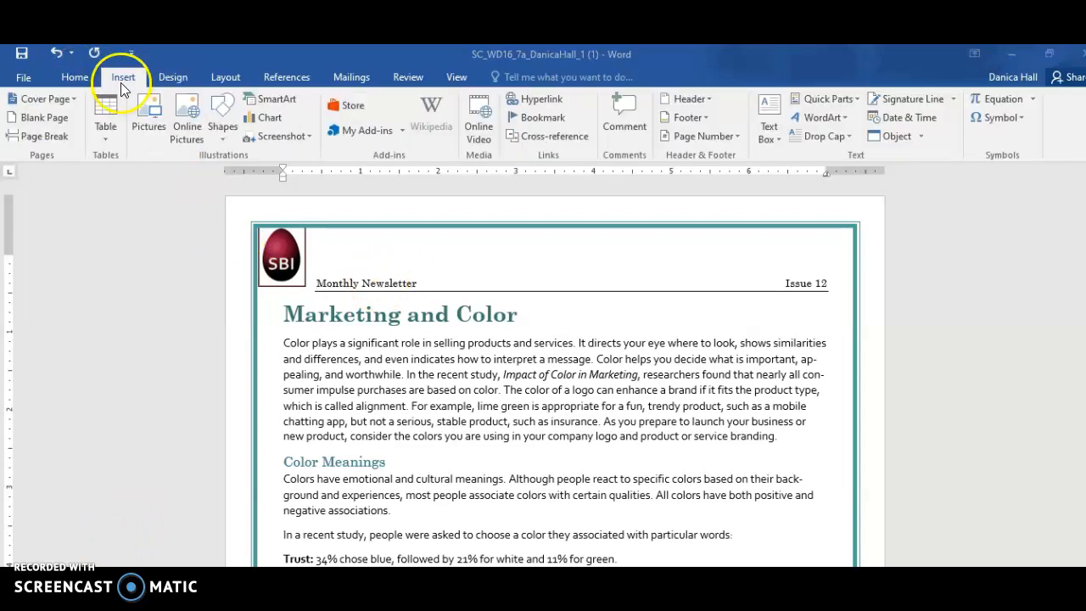
left_click(818, 123)
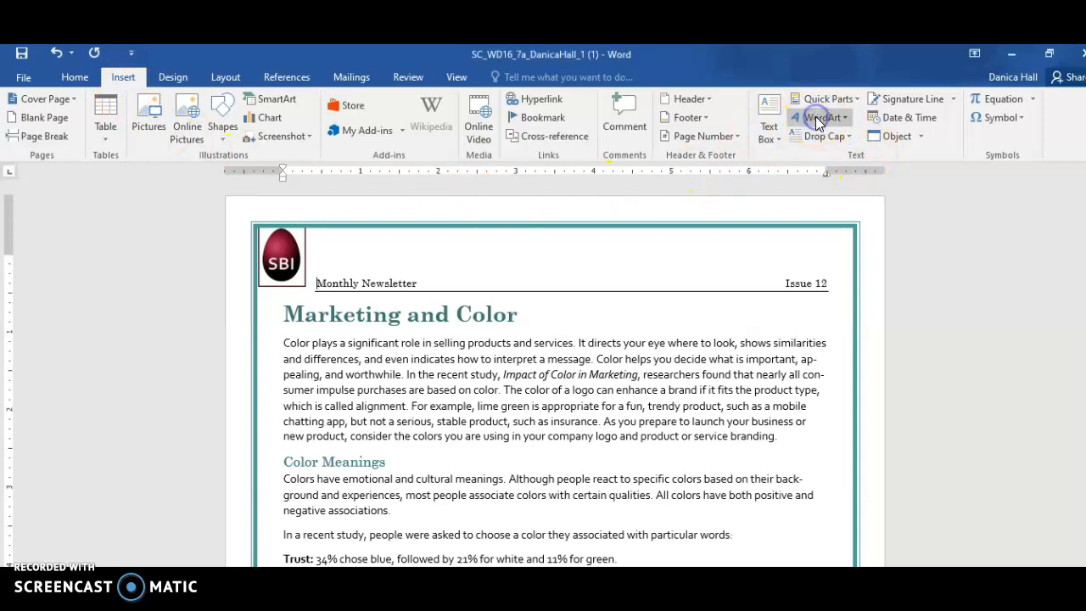
left_click(829, 119)
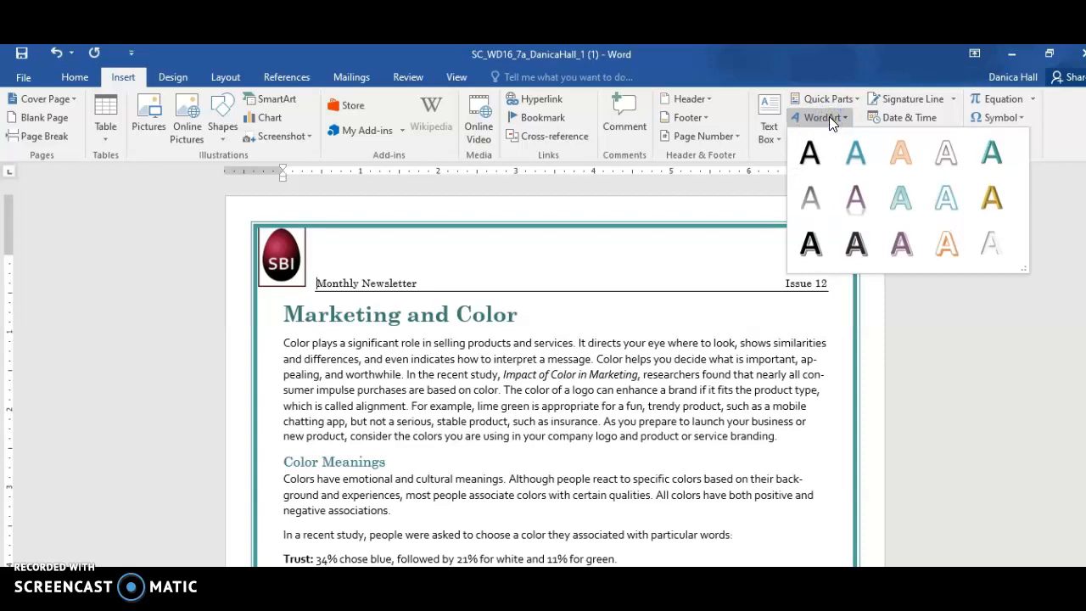
left_click(853, 153)
left_click(853, 153)
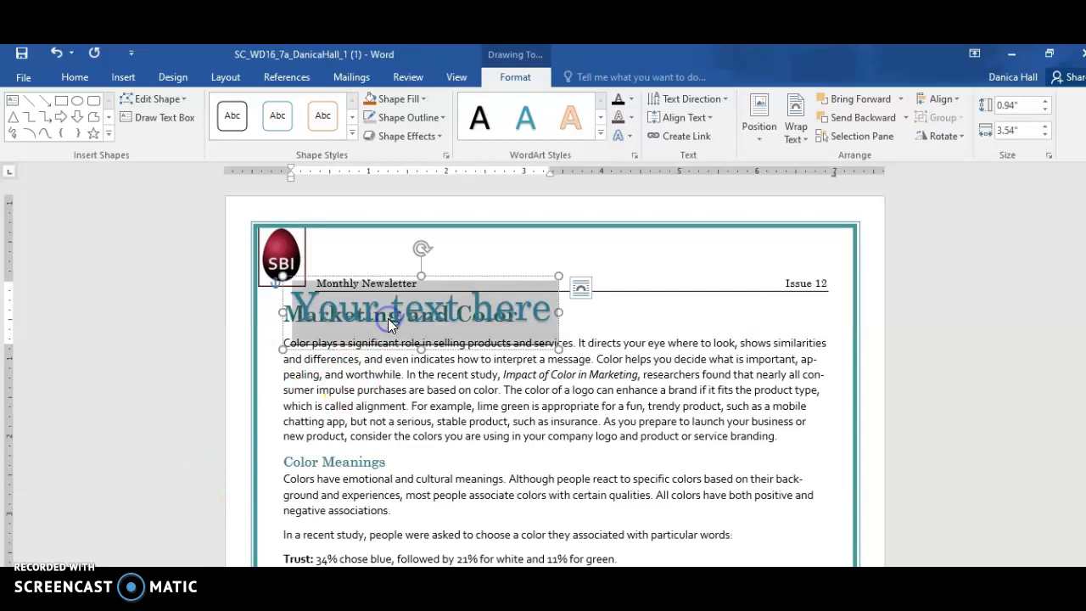
type("Spring")
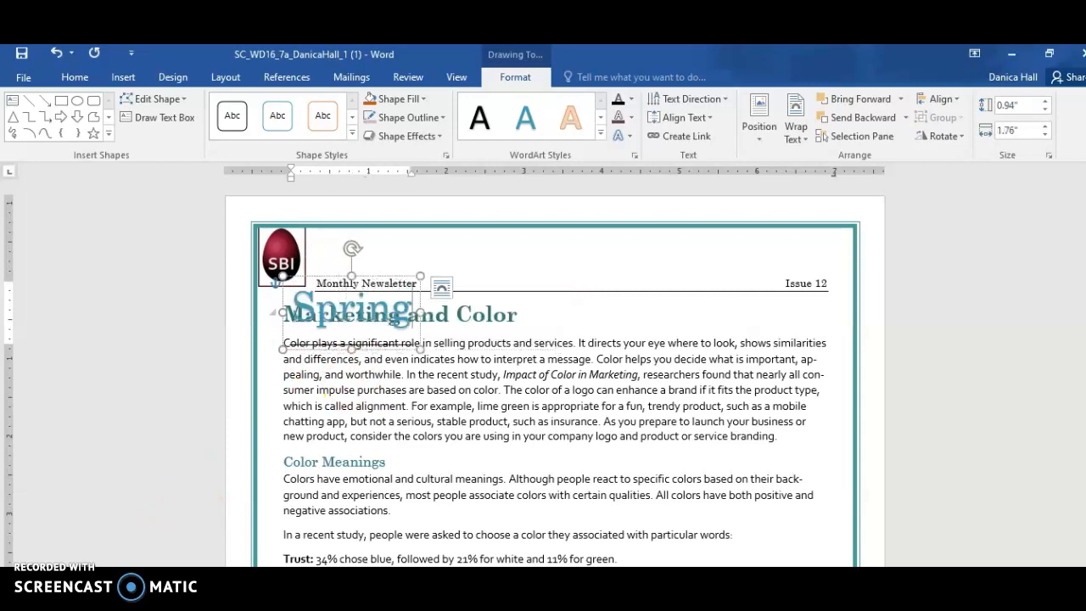
type("board")
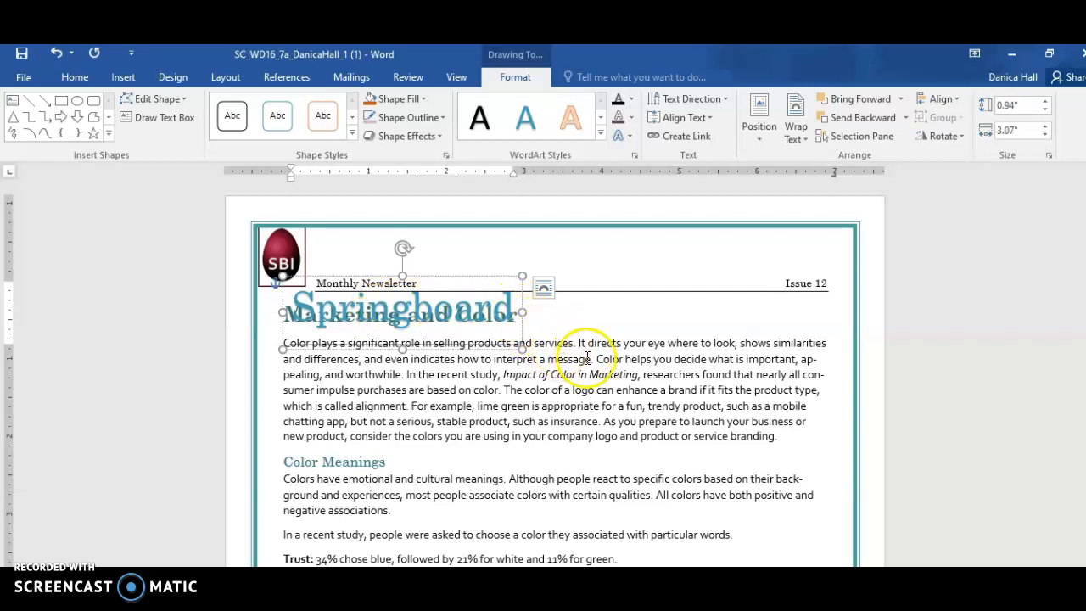
Set the Springboard WordArt's text wrapping to Top and Bottom
left_click(545, 295)
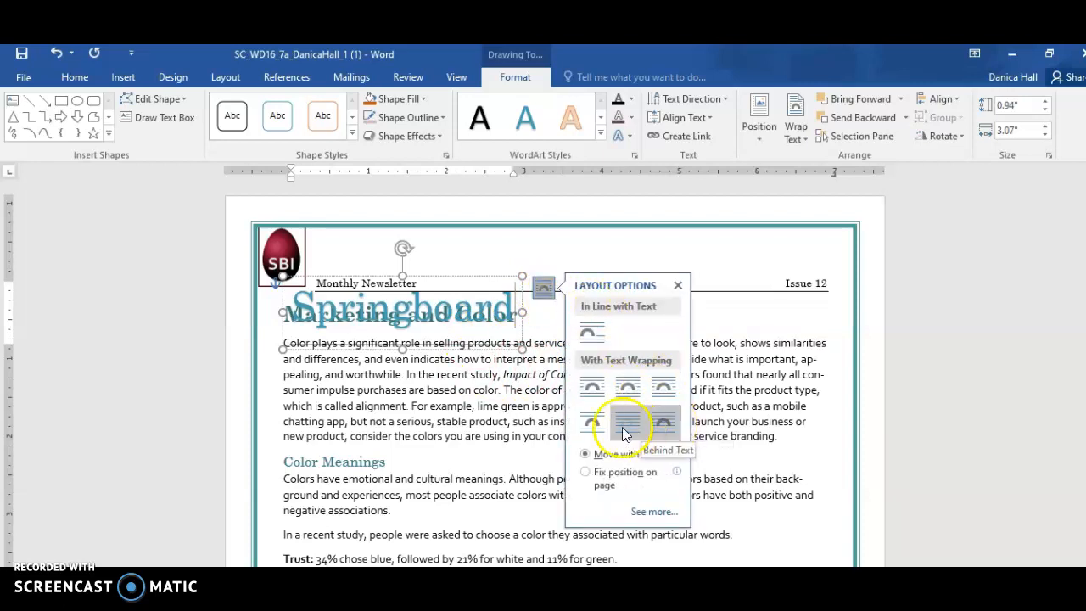
left_click(596, 423)
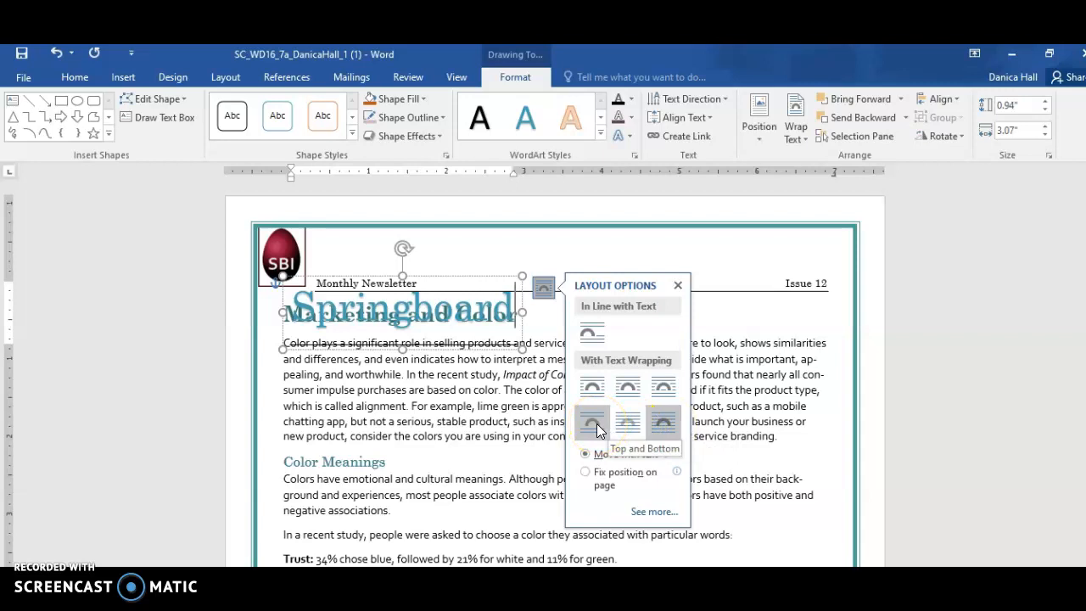
left_click(597, 423)
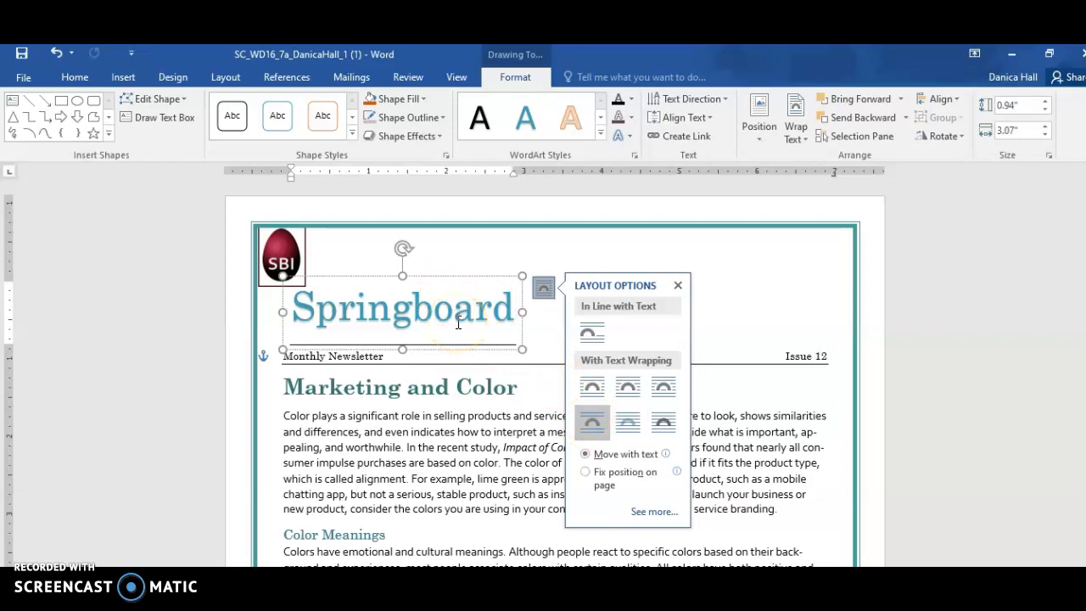
Resize the Springboard WordArt to a height of 1.4" and a width of 7"
left_click(1018, 103)
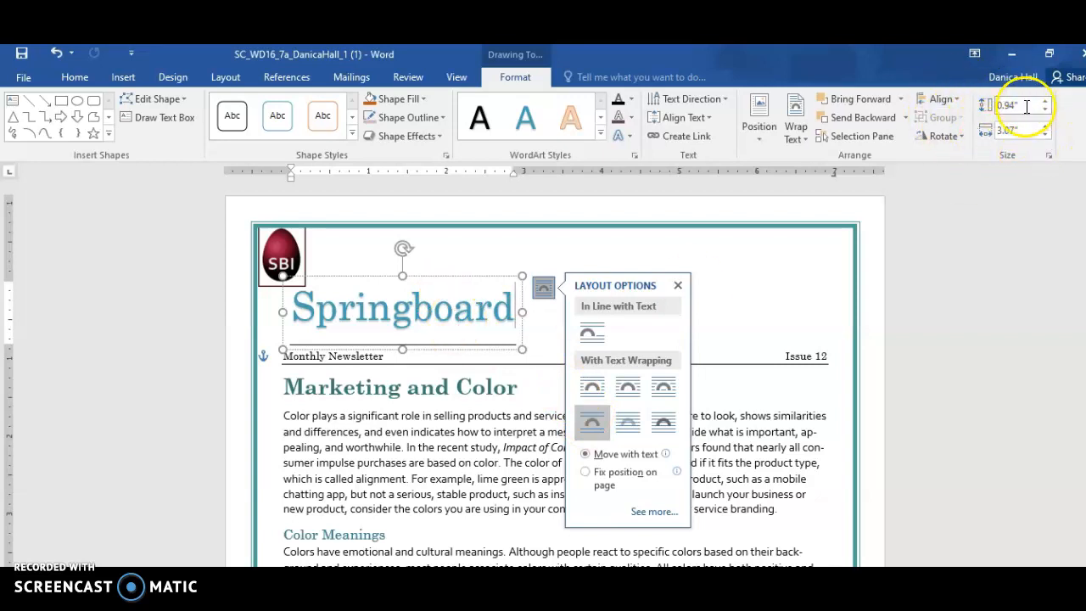
type("1.4")
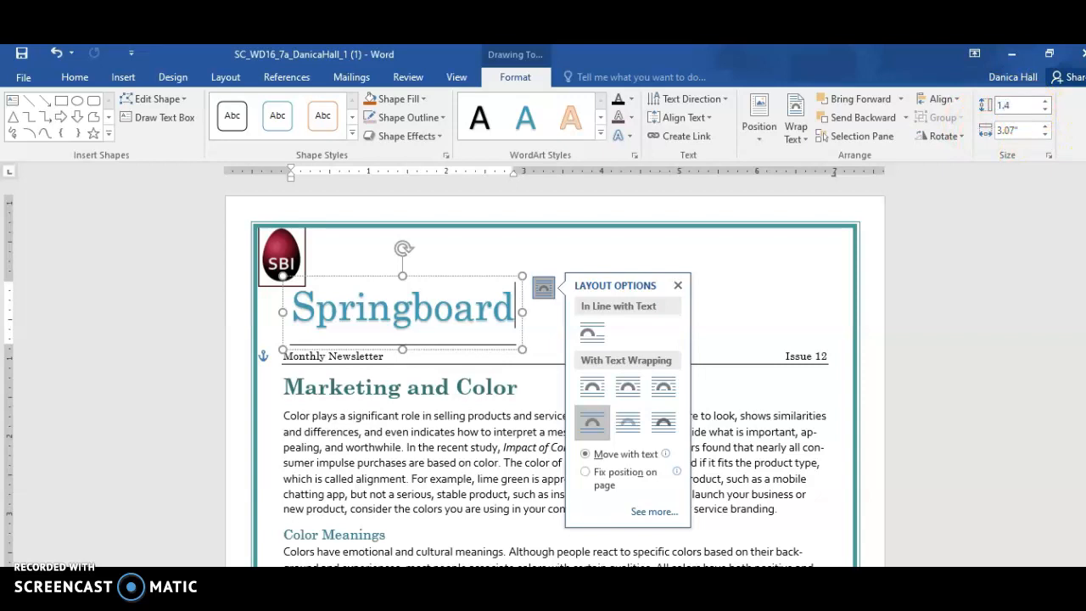
key("Return")
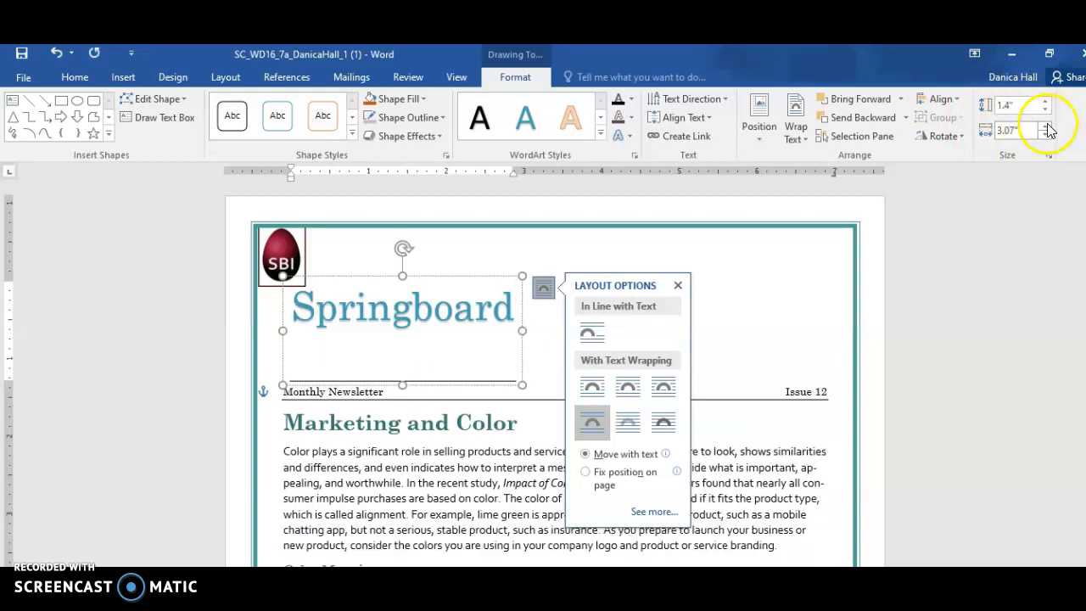
left_click(1036, 132)
type("7")
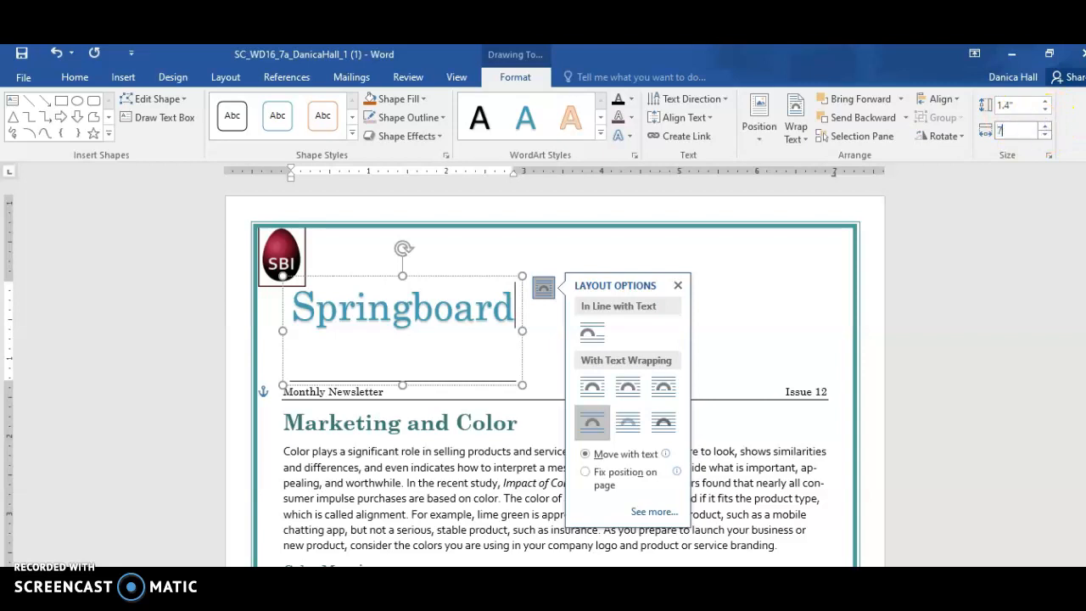
key("Return")
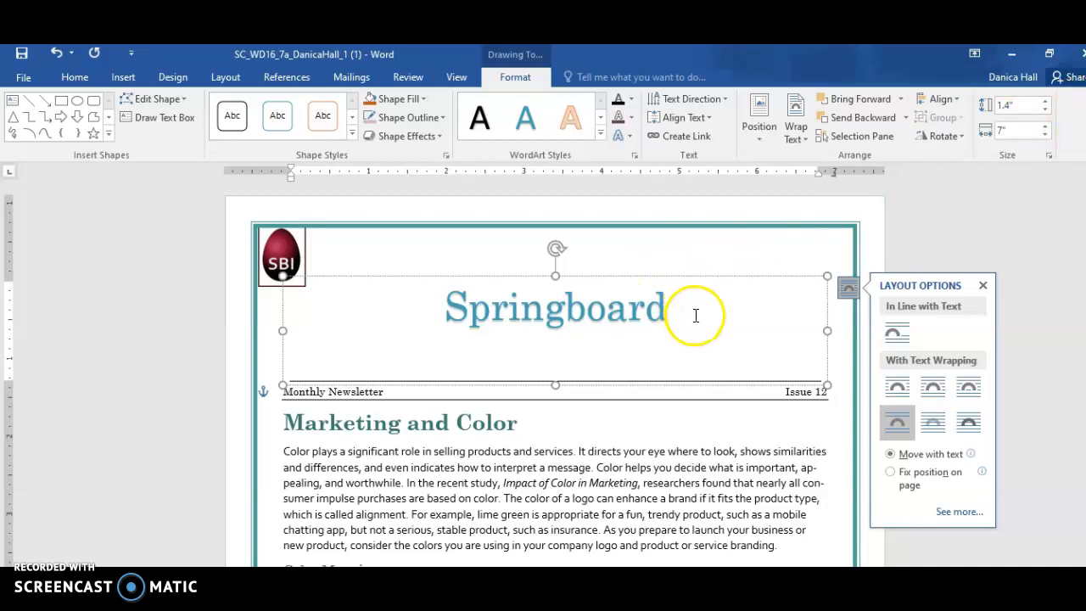
Apply the Century Schoolbook (Headings) theme font to the Springboard WordArt text
left_click_drag(687, 309, 428, 307)
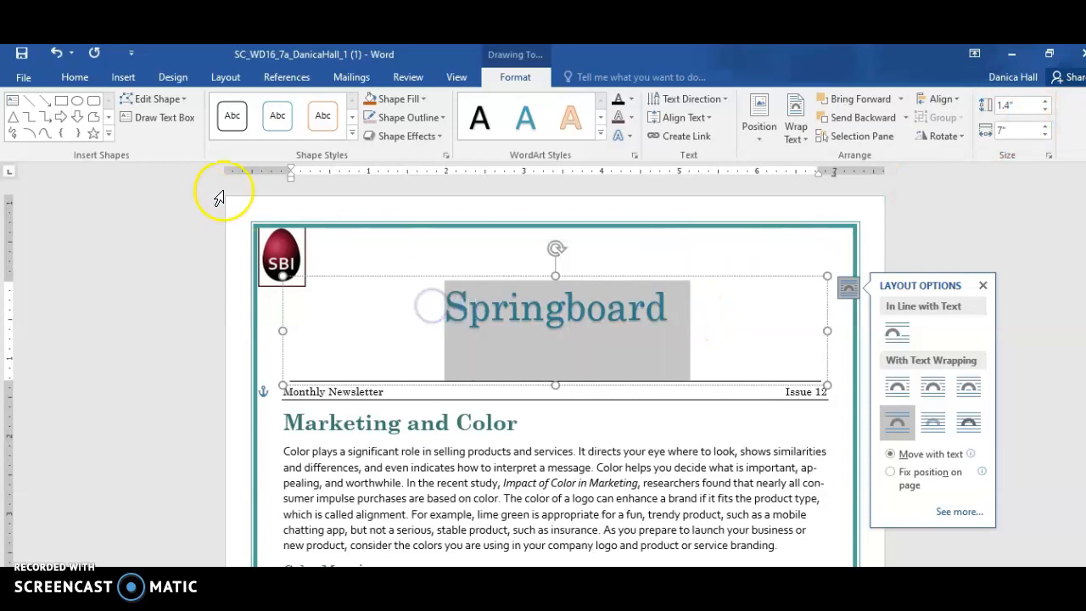
left_click(75, 78)
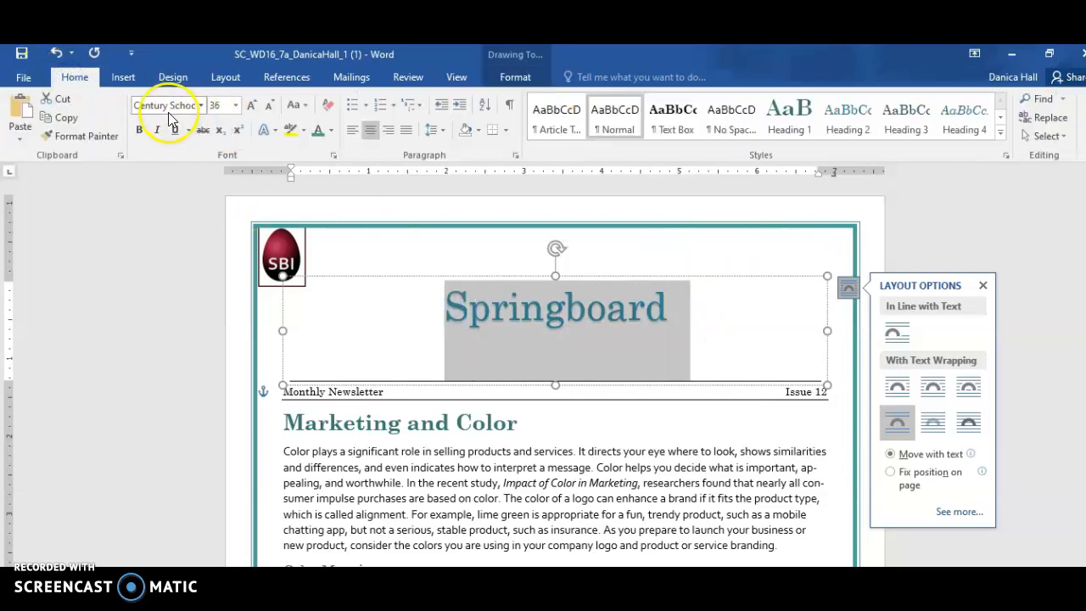
left_click(200, 105)
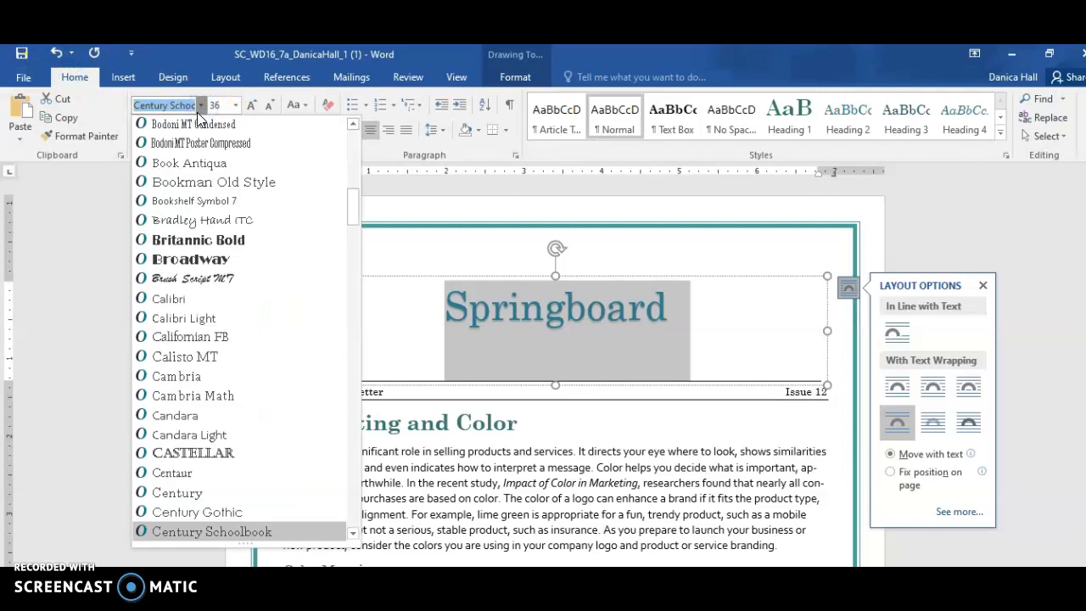
scroll(241, 200, "up", 8)
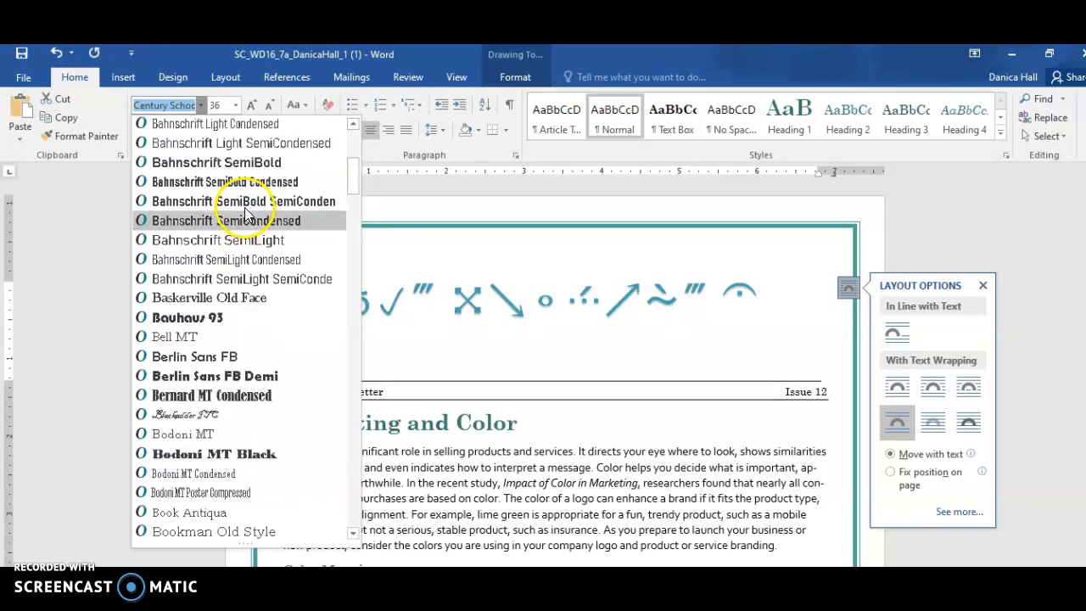
type("Cen")
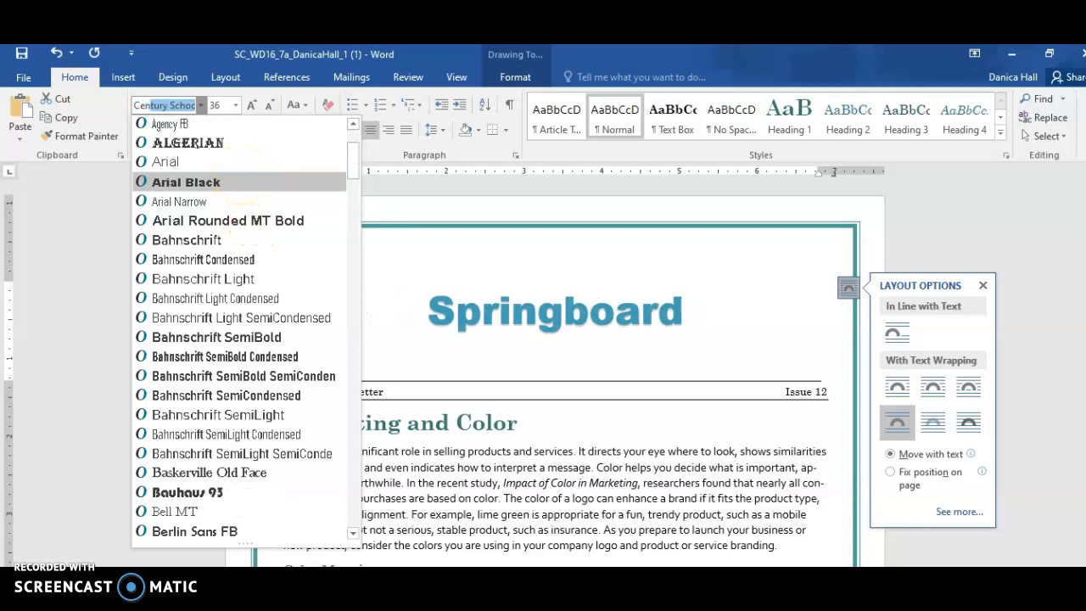
key("Return")
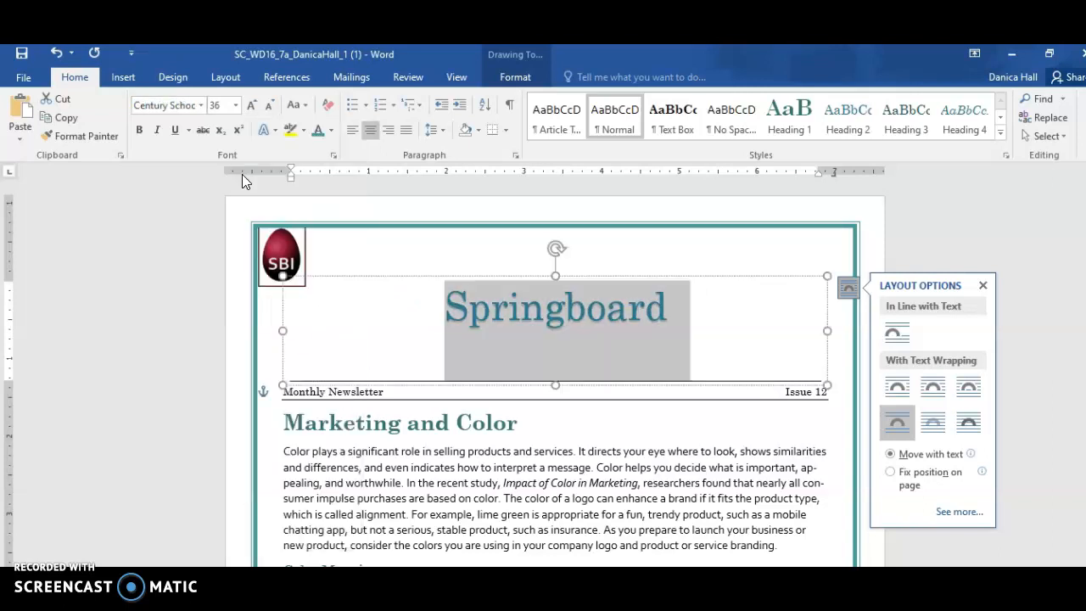
left_click(187, 104)
left_click(200, 105)
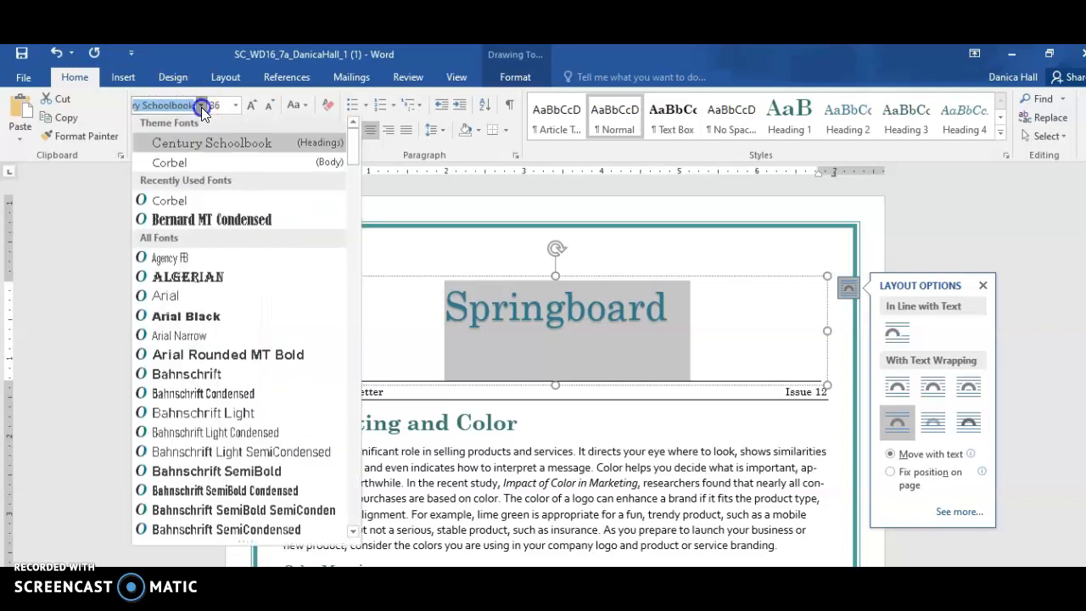
left_click(232, 146)
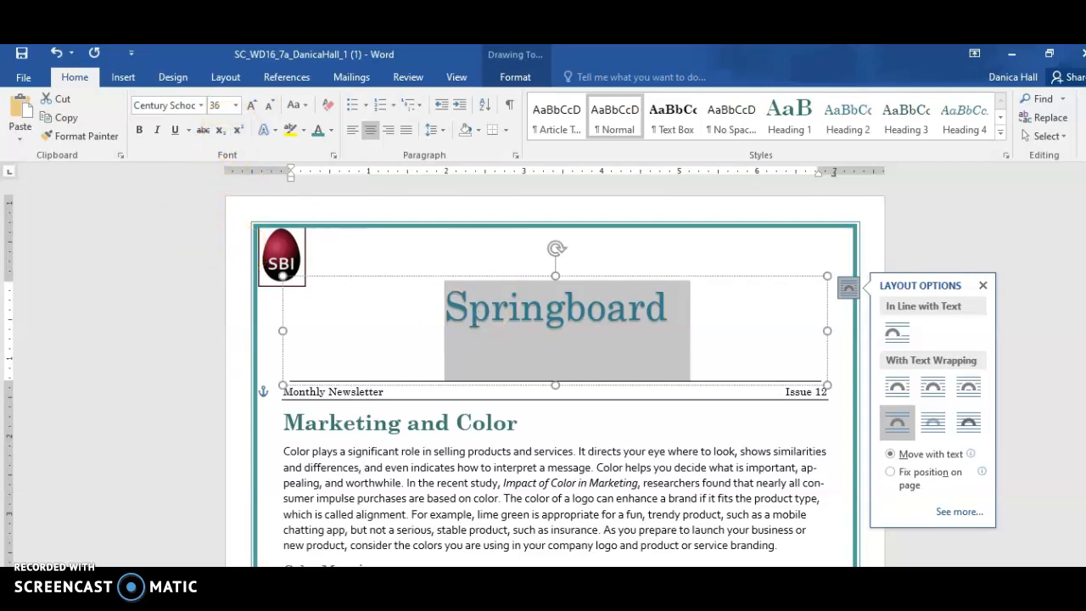
Set the font size of the Springboard WordArt text to 72 points
double_click(644, 314)
left_click(237, 108)
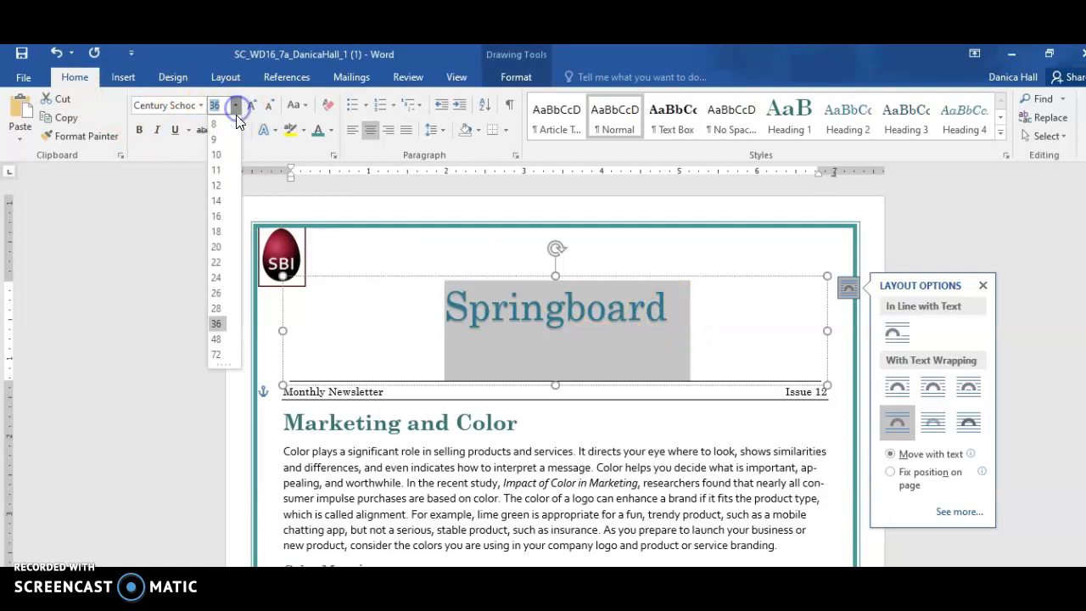
left_click(220, 356)
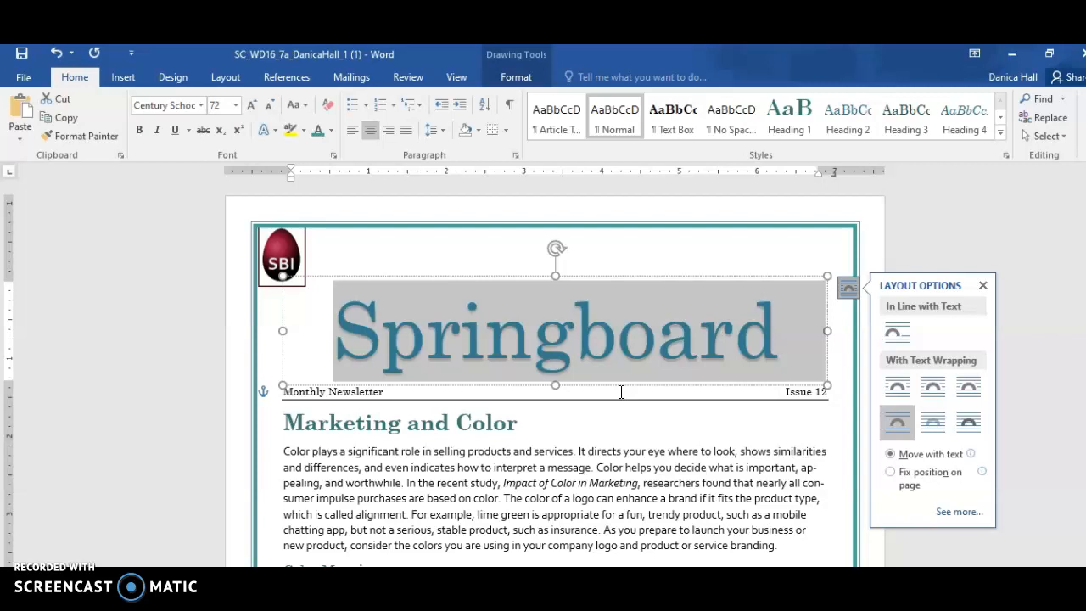
Try coloring the first stop of the WordArt's radial gradient text fill Aqua, Accent 1 at -50% brightness, and undo back to the solid fill
left_click(91, 577)
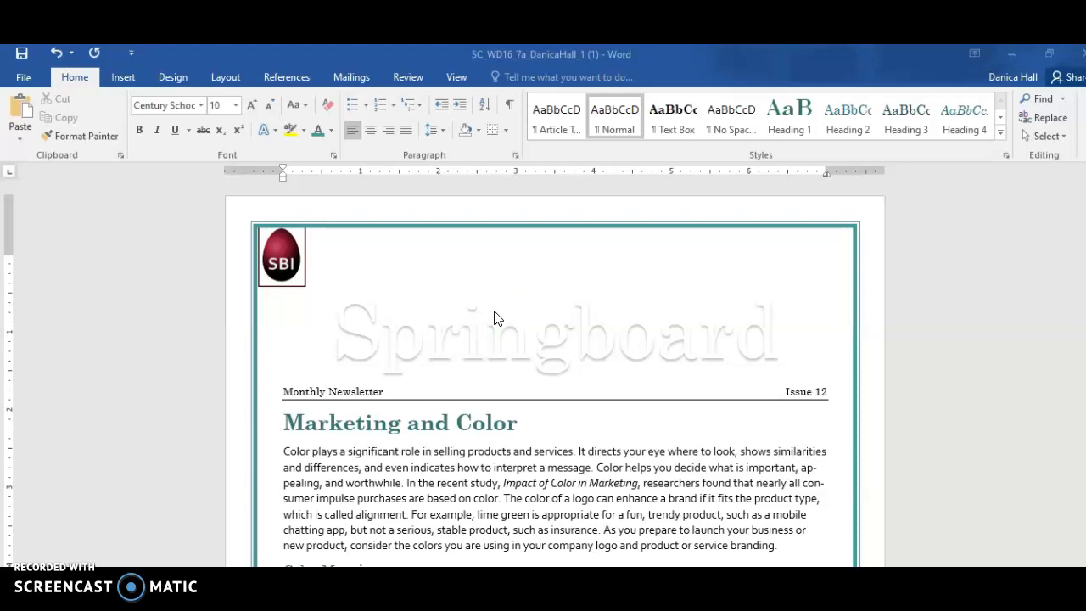
left_click_drag(496, 318, 665, 328)
left_click(455, 332)
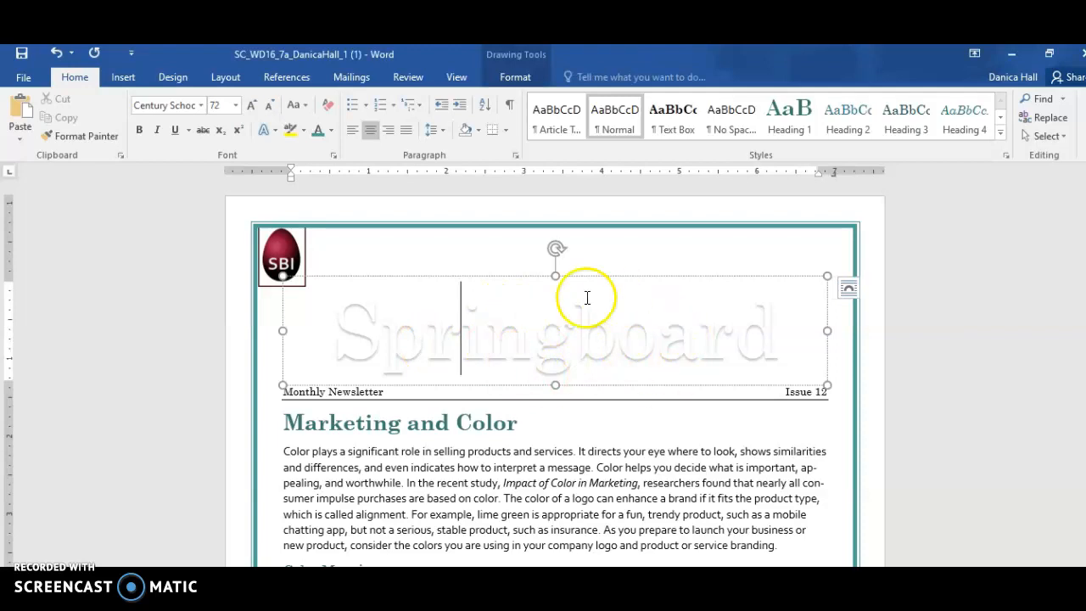
left_click(525, 78)
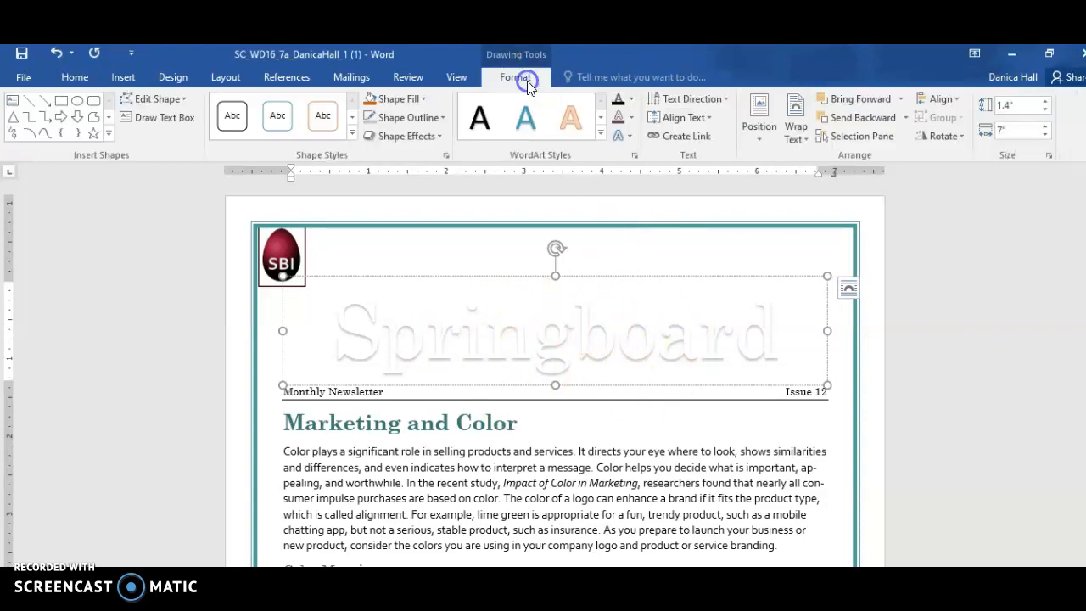
left_click(630, 101)
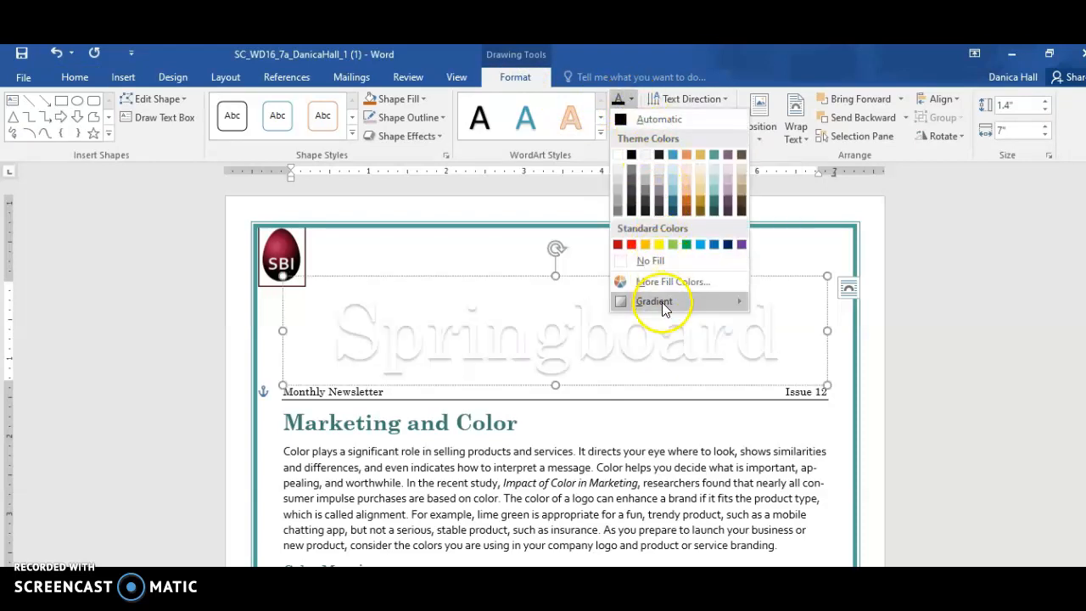
mouse_move(729, 302)
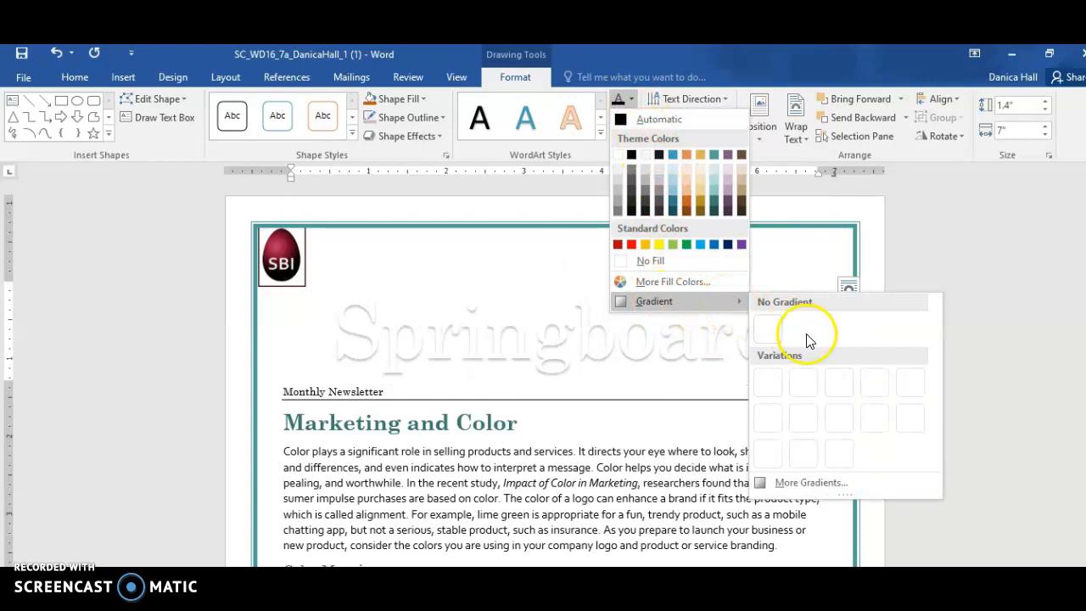
left_click(788, 486)
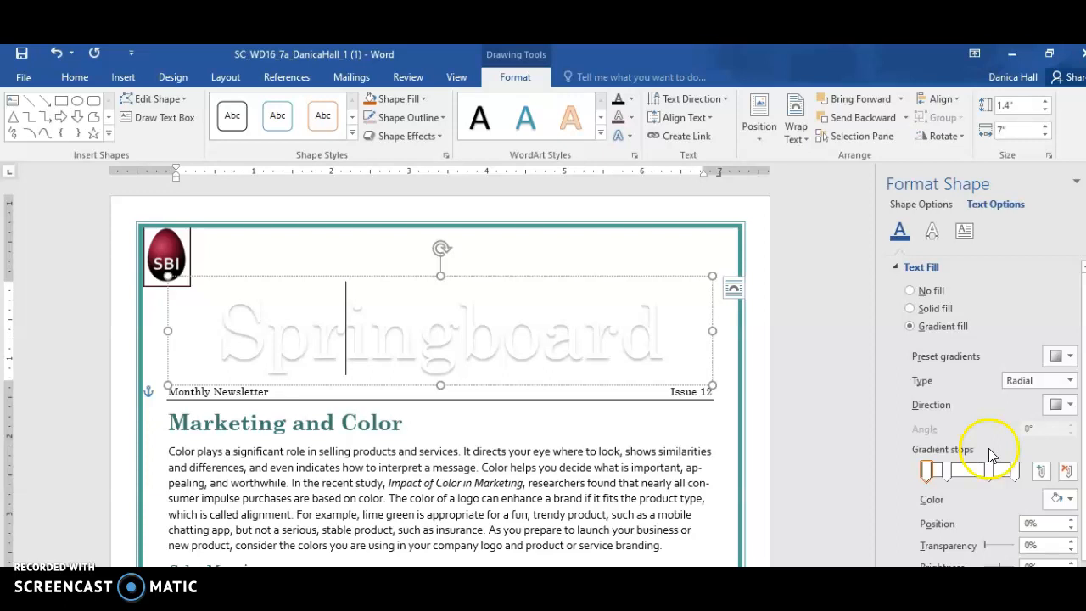
left_click(1070, 501)
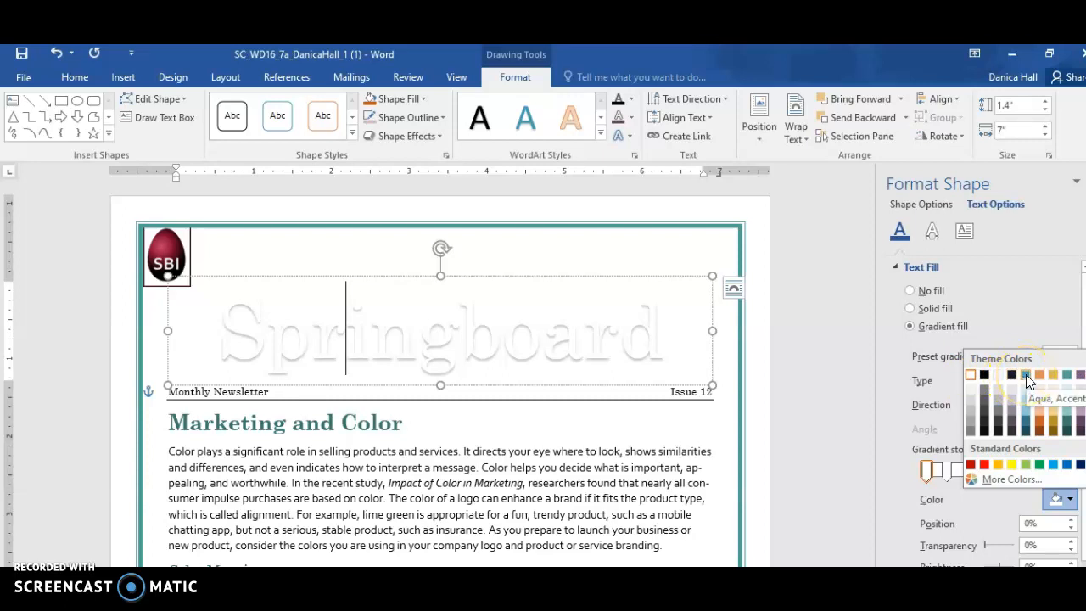
left_click(1028, 432)
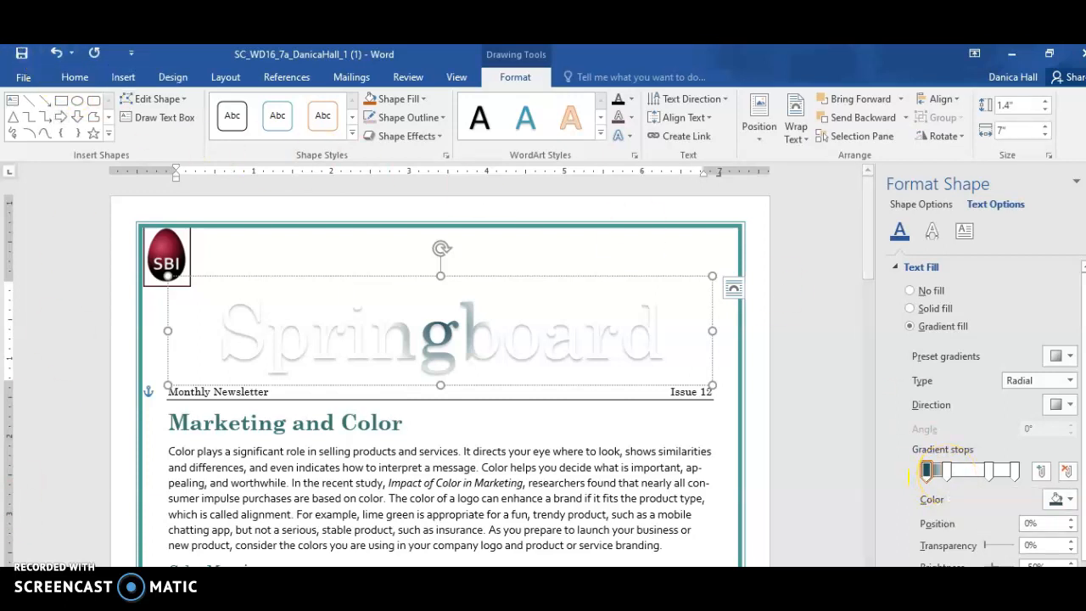
key("ctrl+z")
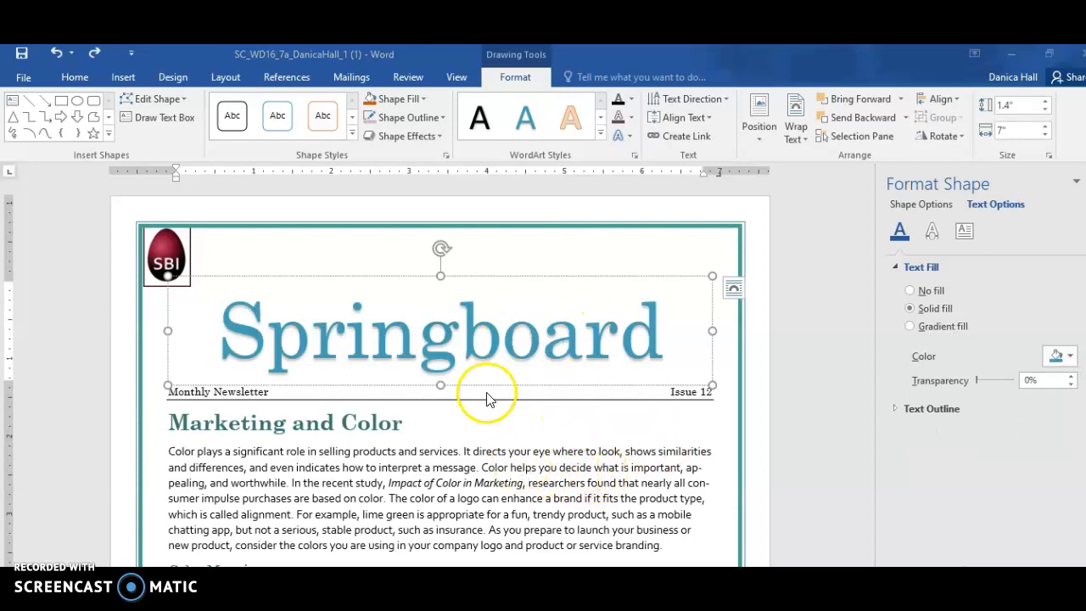
Select the whole Springboard WordArt text and switch its text fill from solid to gradient
triple_click(522, 338)
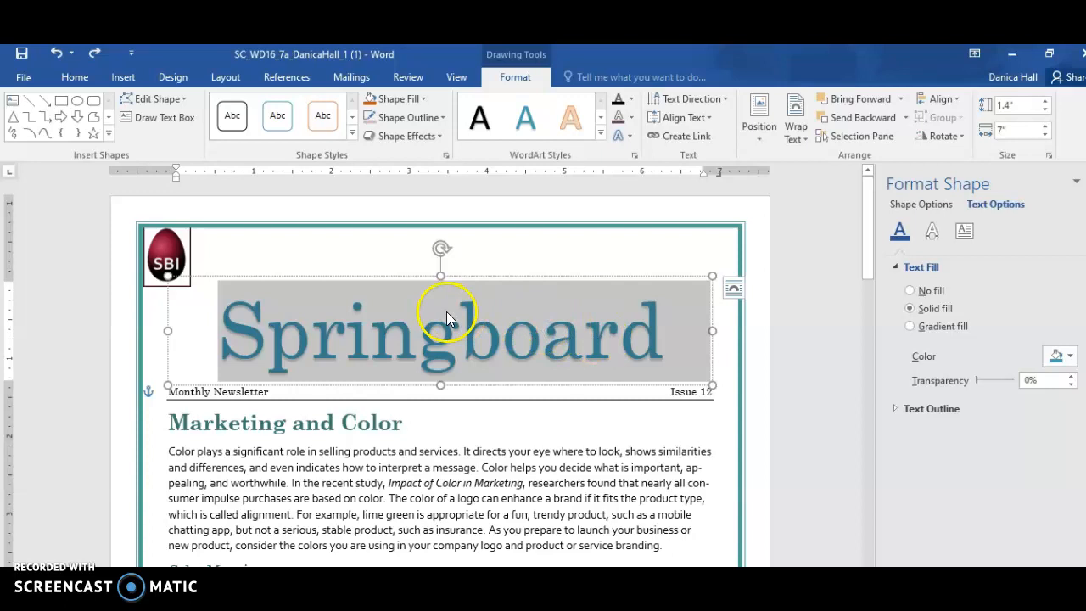
left_click(631, 101)
mouse_move(660, 302)
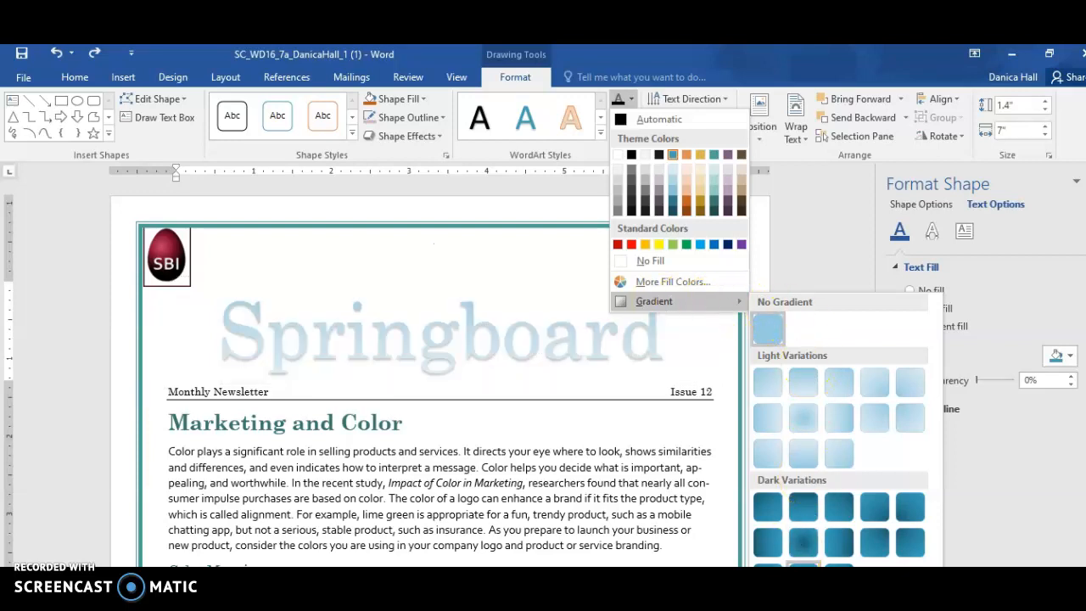
left_click(1030, 381)
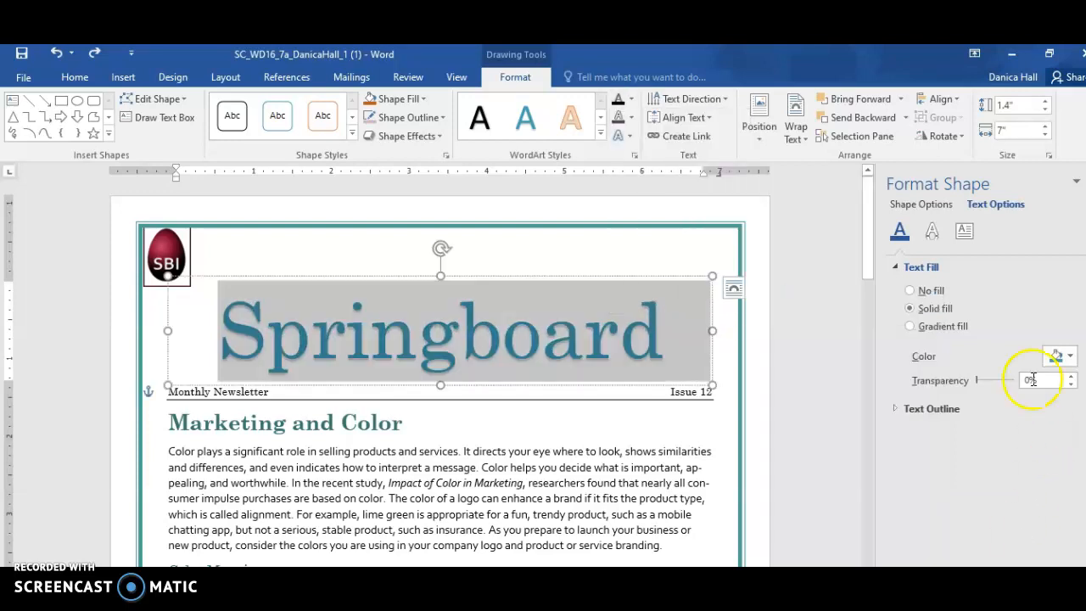
left_click(938, 326)
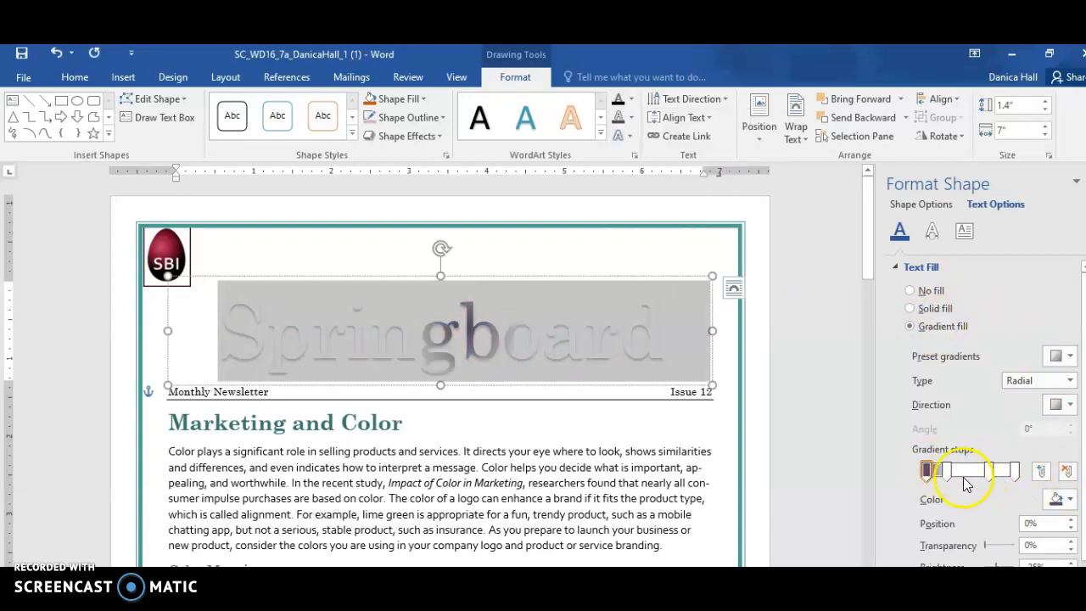
Color the first gradient stop of the Springboard text Purple, Accent 5, Darker 25%
left_click(1069, 500)
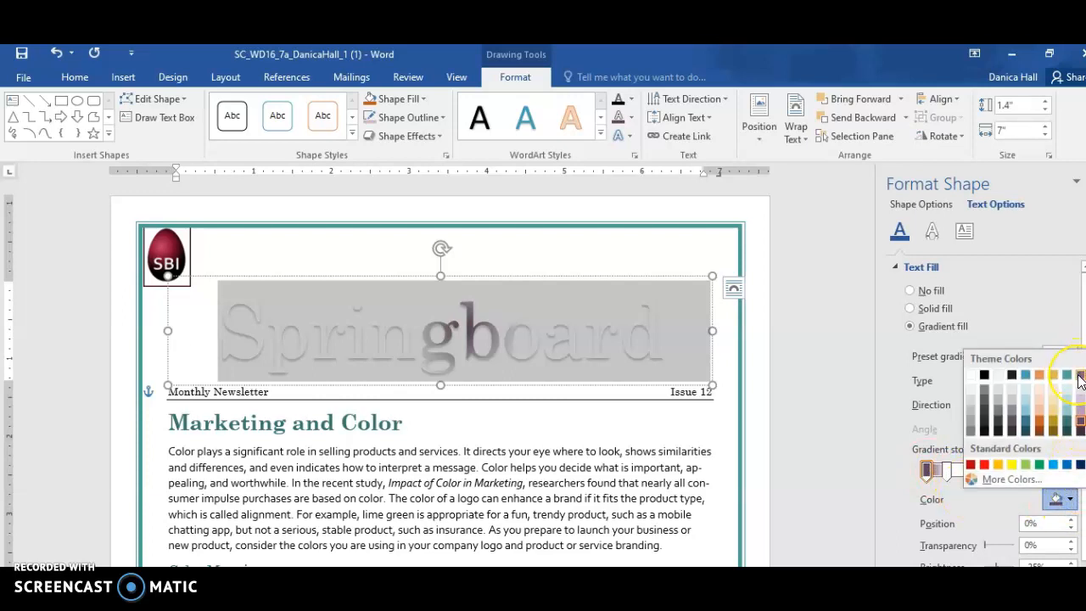
left_click(1026, 375)
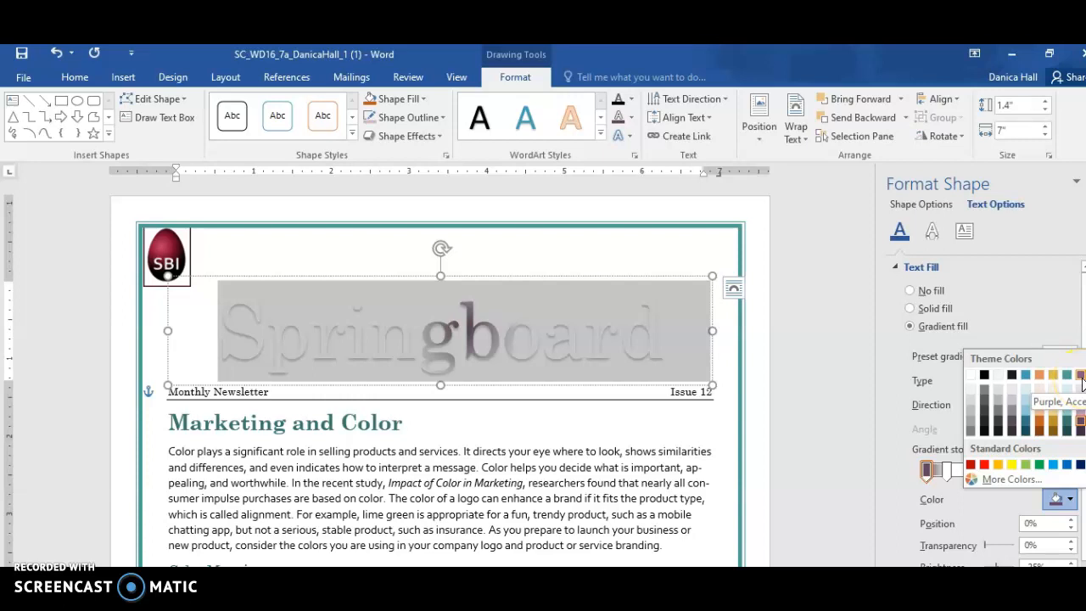
left_click(1080, 424)
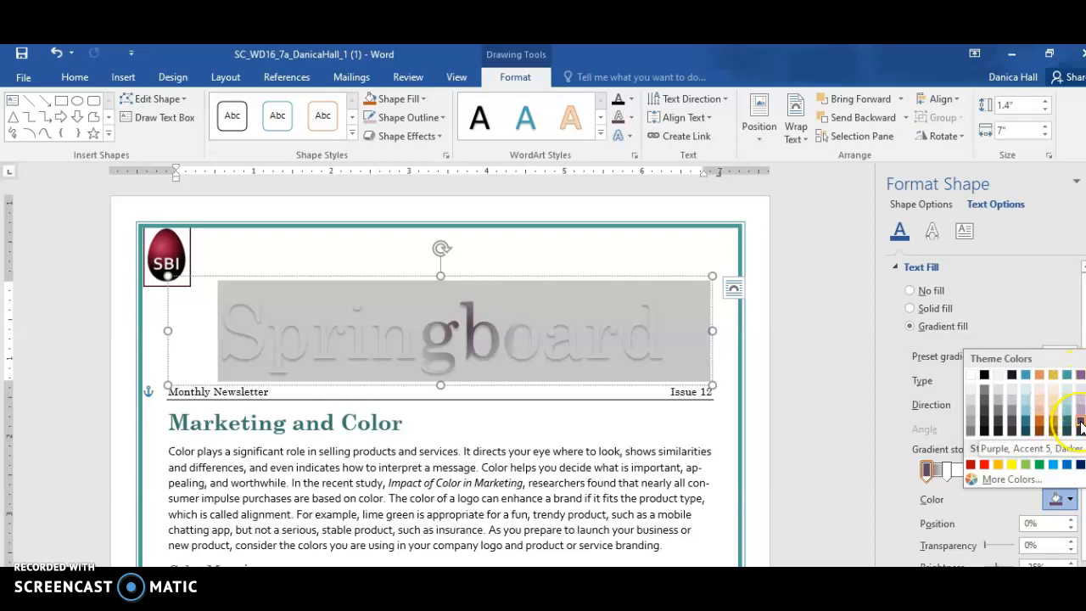
left_click(1080, 425)
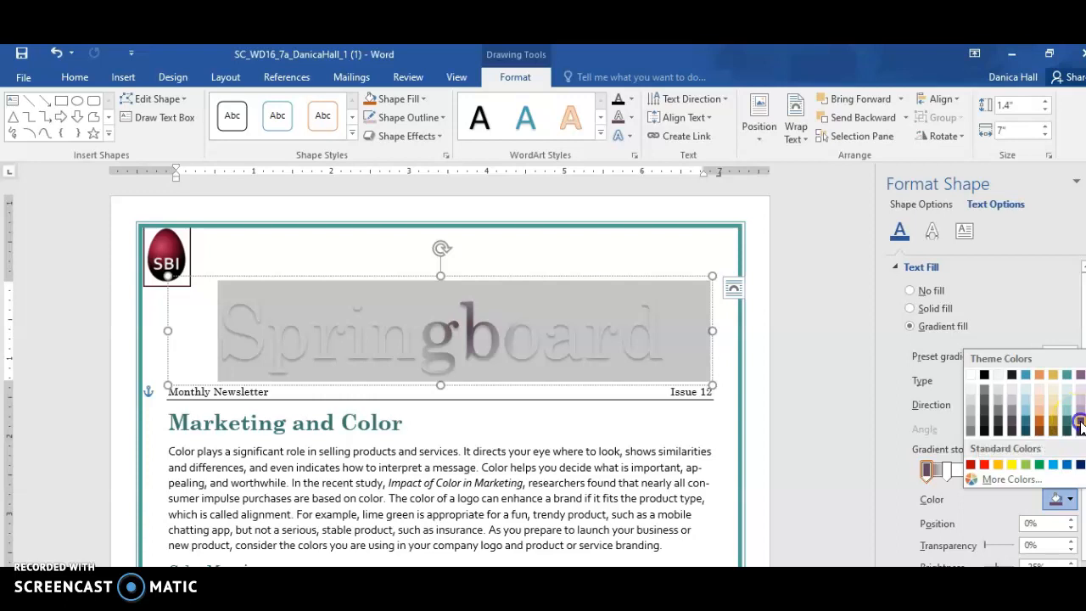
left_click(928, 465)
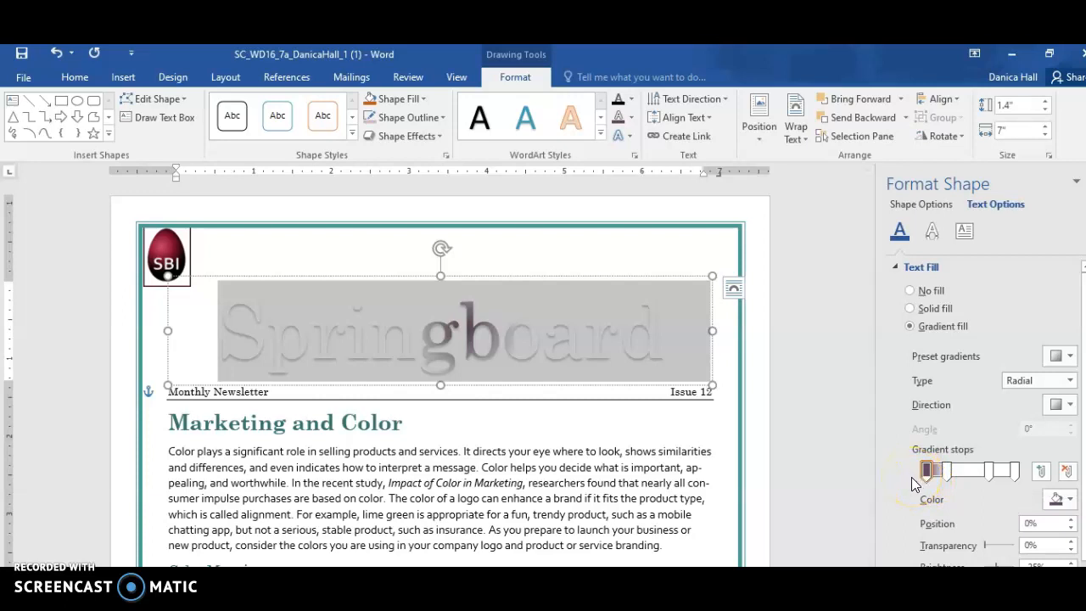
Color the second gradient stop, at position 23%, Teal, Accent 4, Darker 25%
left_click(947, 469)
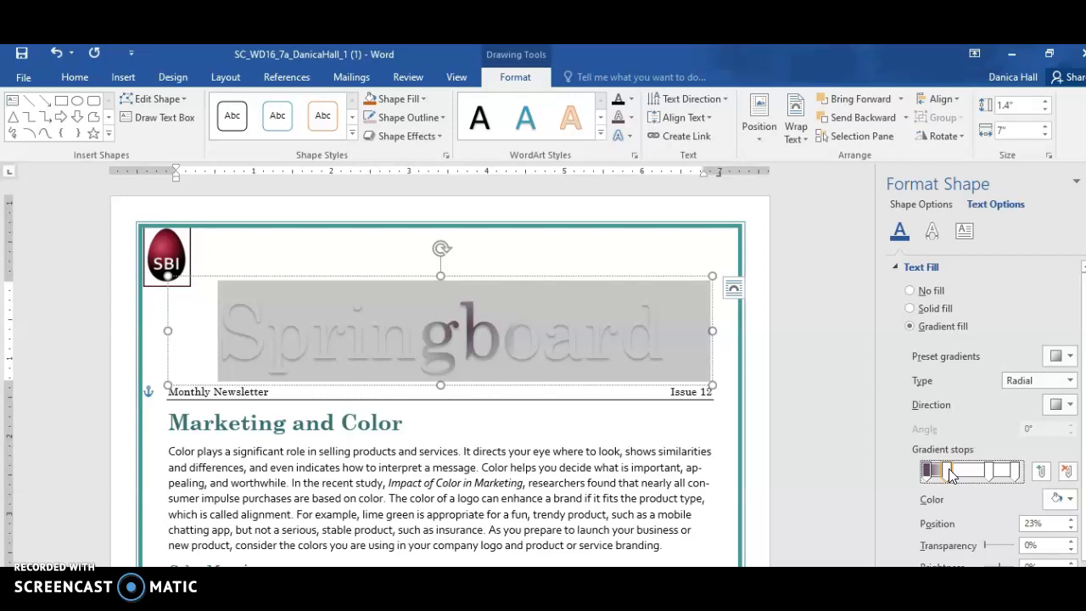
left_click(1058, 499)
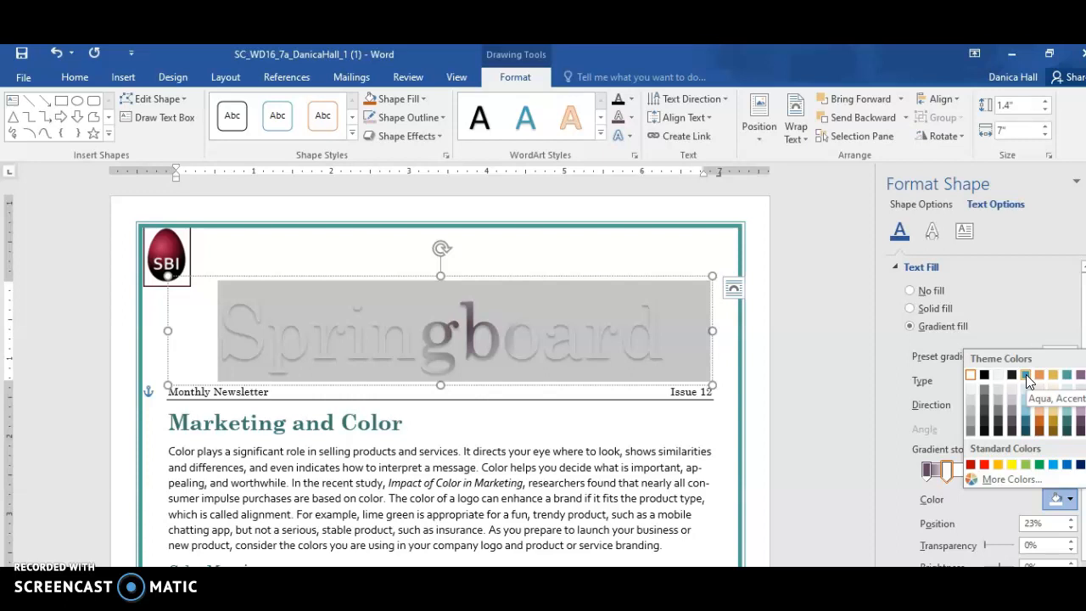
left_click(1067, 375)
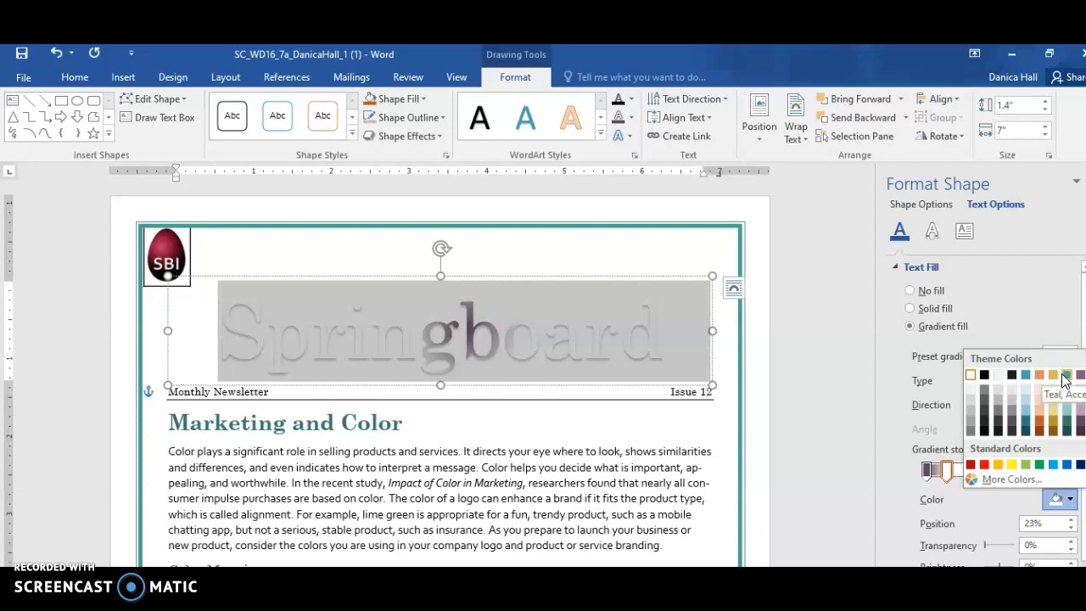
left_click(1066, 427)
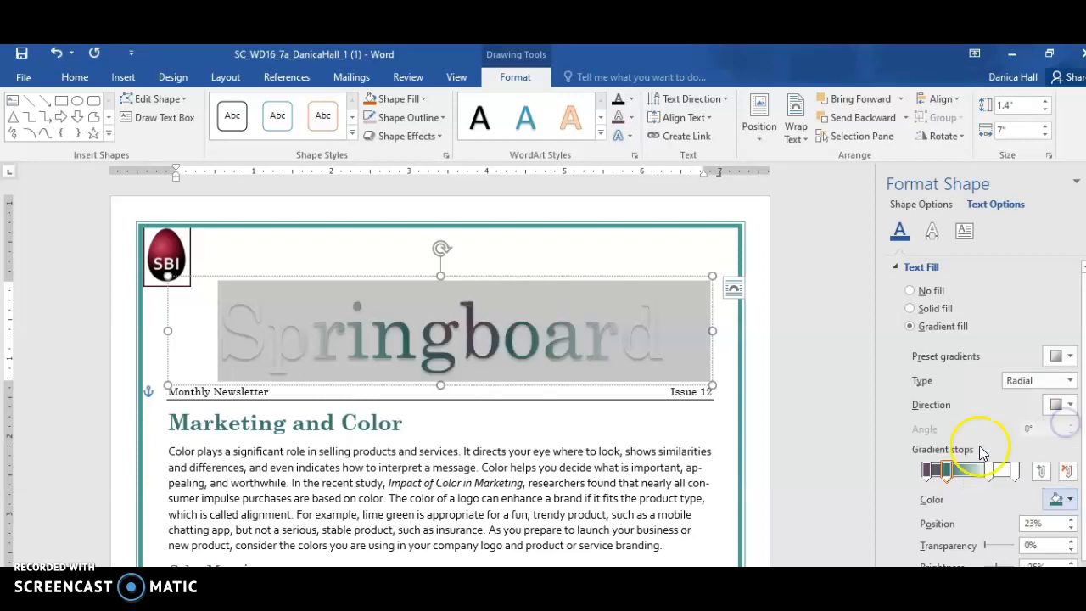
left_click(948, 480)
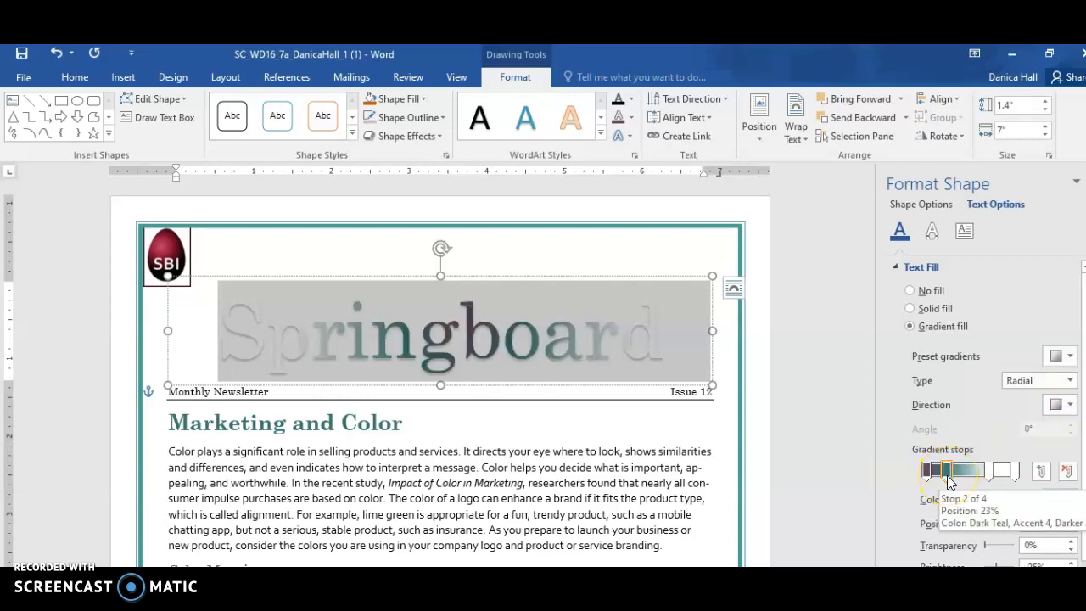
Color the last gradient stop, at position 97%, Teal, Accent 4, Darker 25%
left_click(1015, 472)
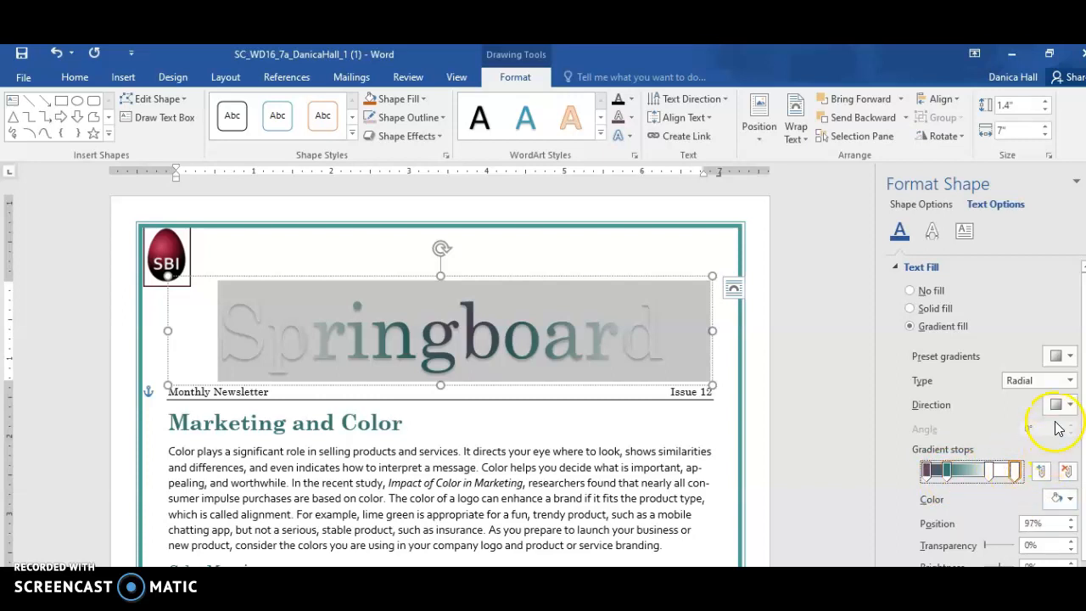
left_click(1069, 499)
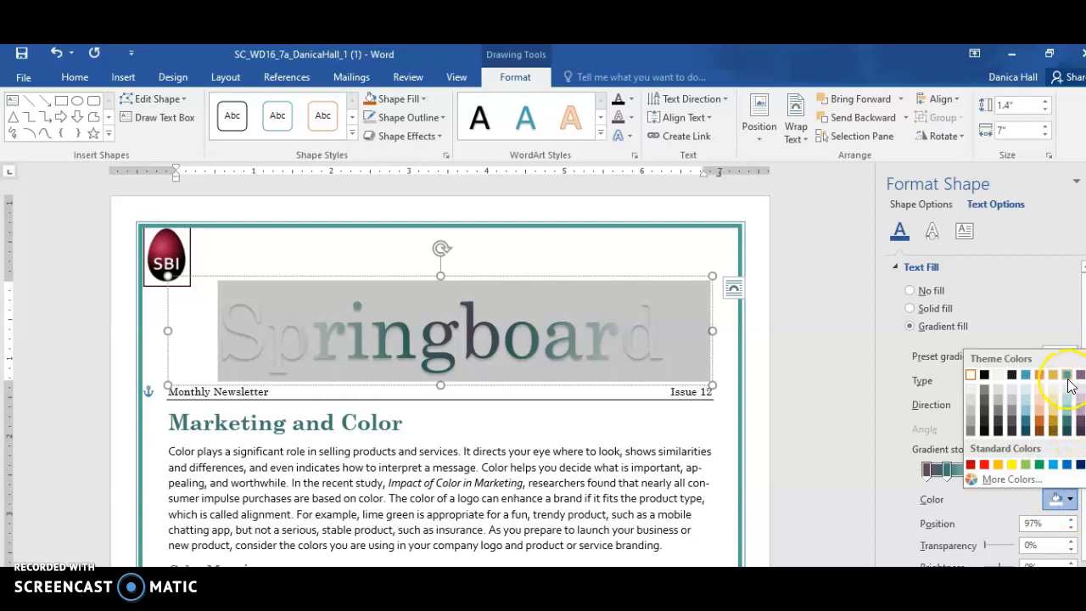
left_click(1067, 426)
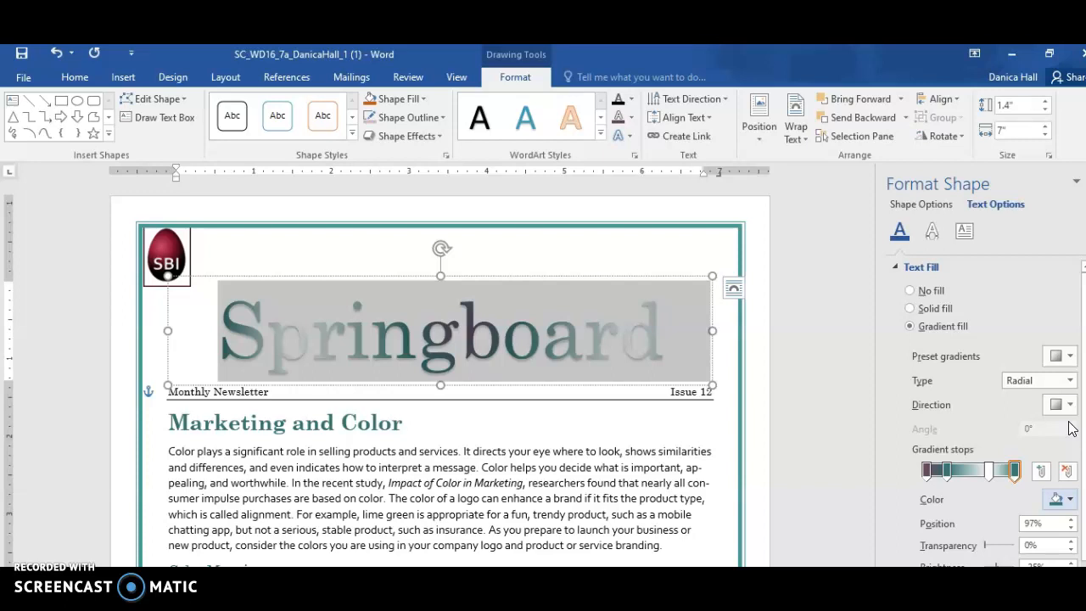
Color the third gradient stop, at position 69%, Purple, Accent 5, Darker 25%, and close the shape formatting options
left_click(989, 469)
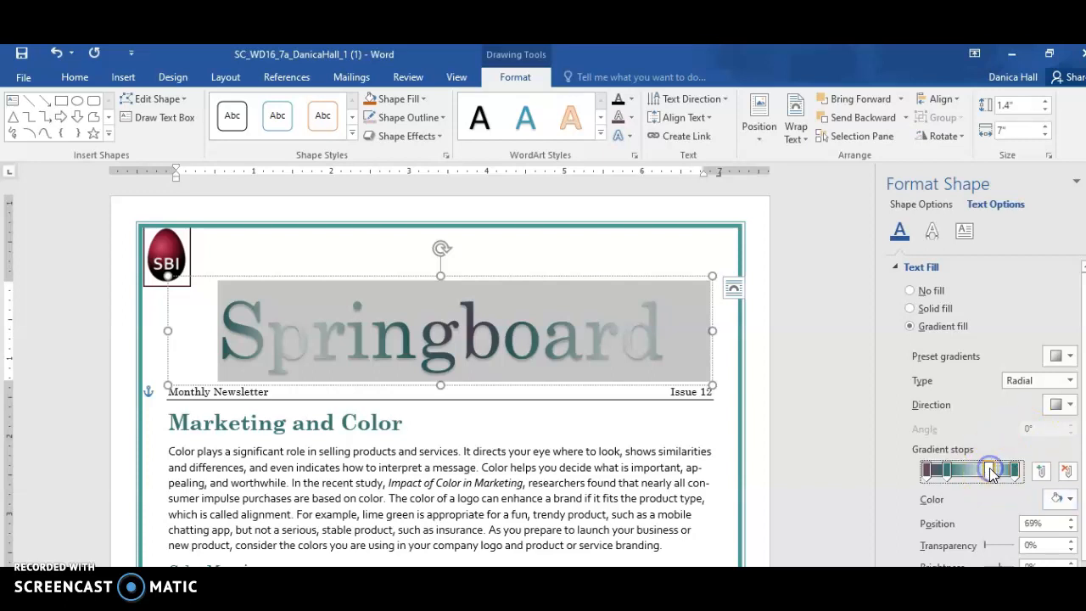
left_click(1070, 498)
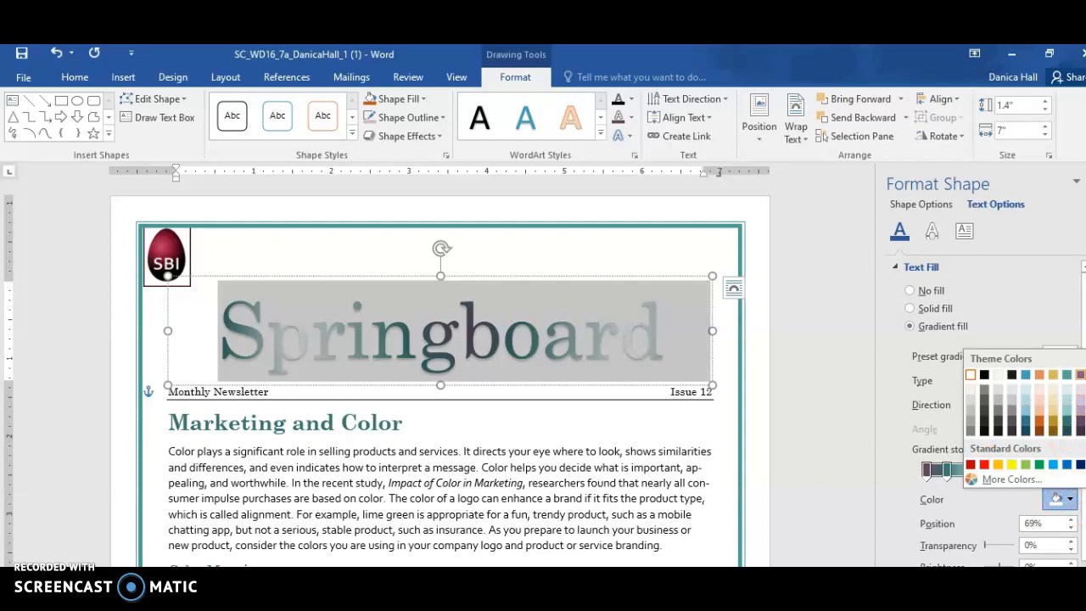
left_click(1080, 424)
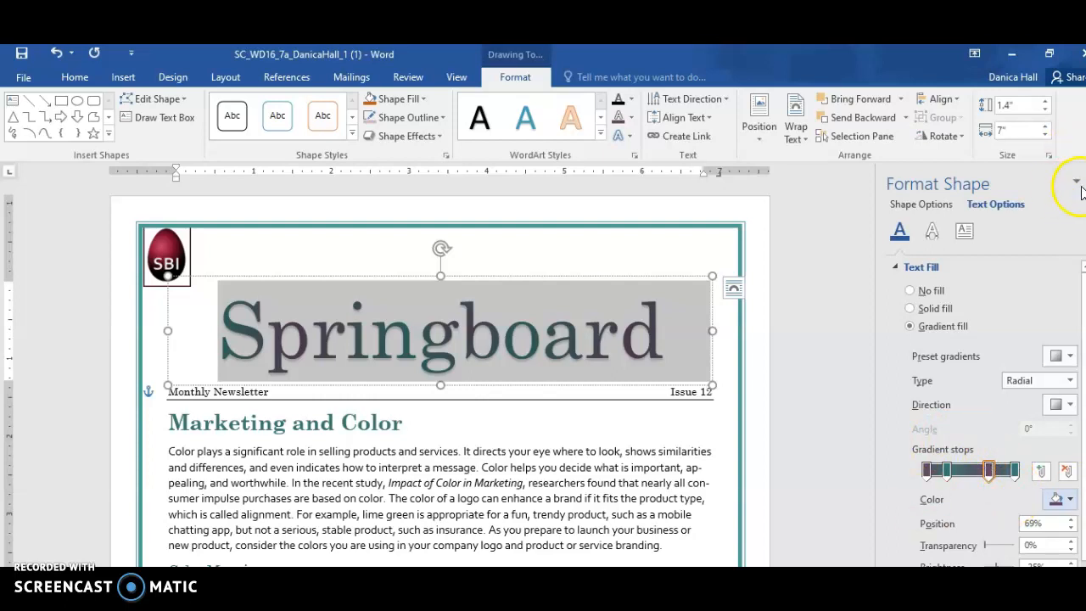
left_click(1085, 182)
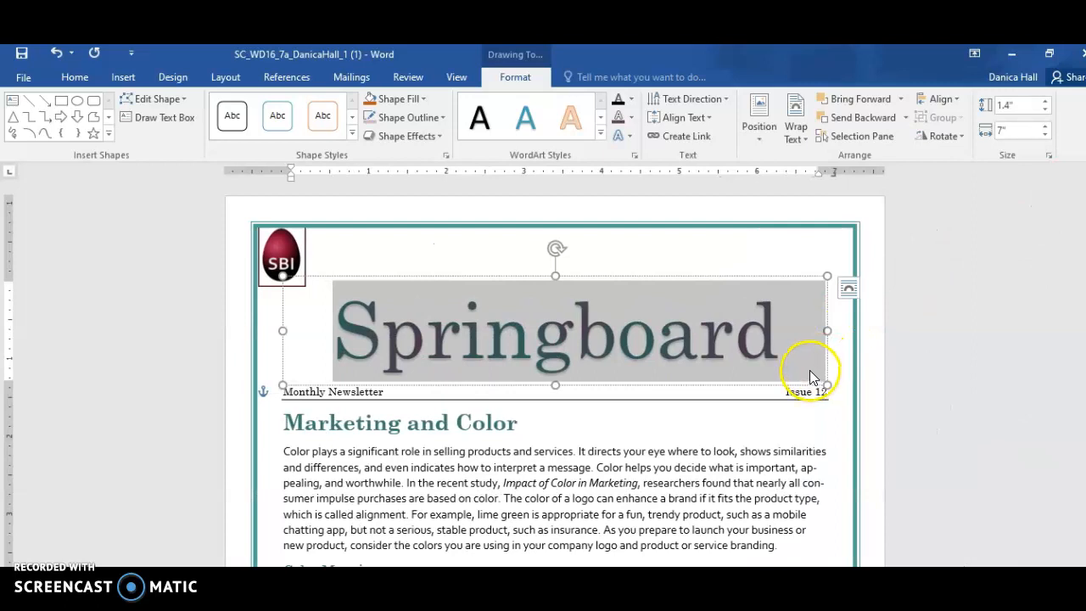
Apply the second wave-shaped Warp transform text effect to the Springboard WordArt
left_click(630, 139)
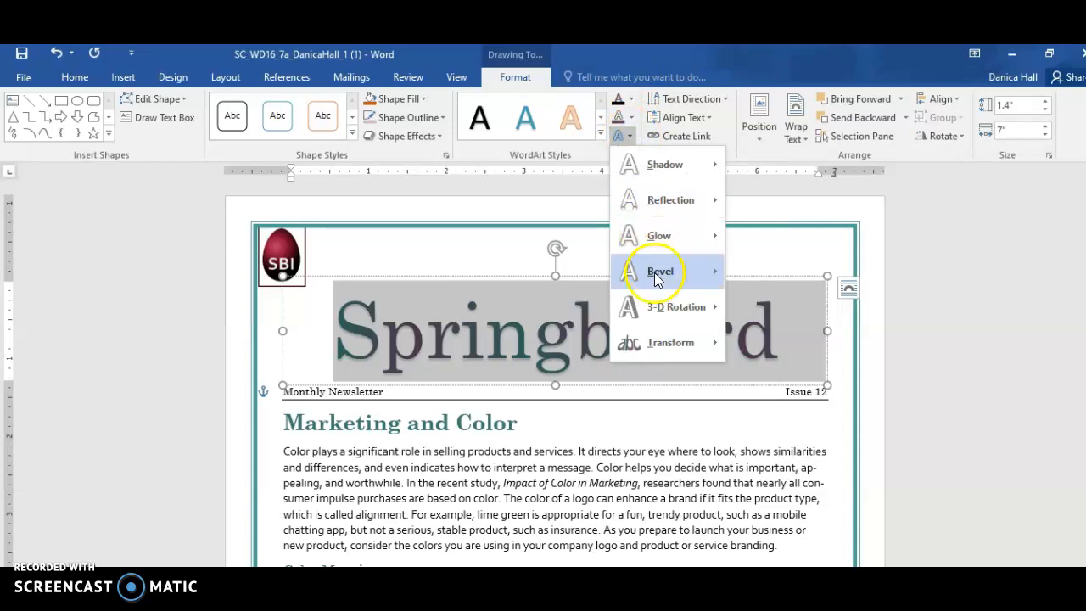
mouse_move(679, 349)
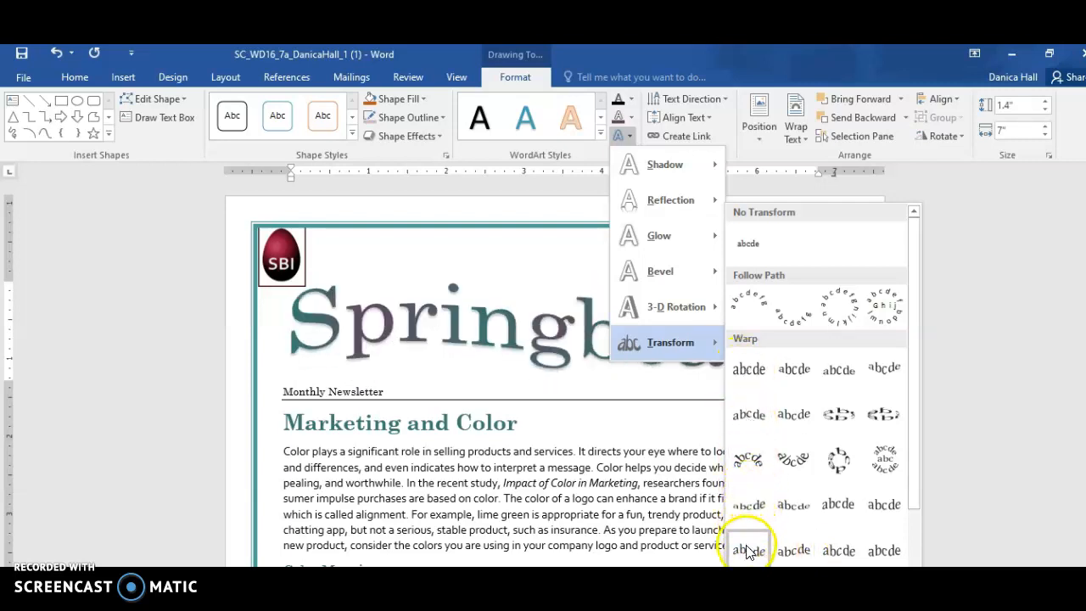
left_click(801, 553)
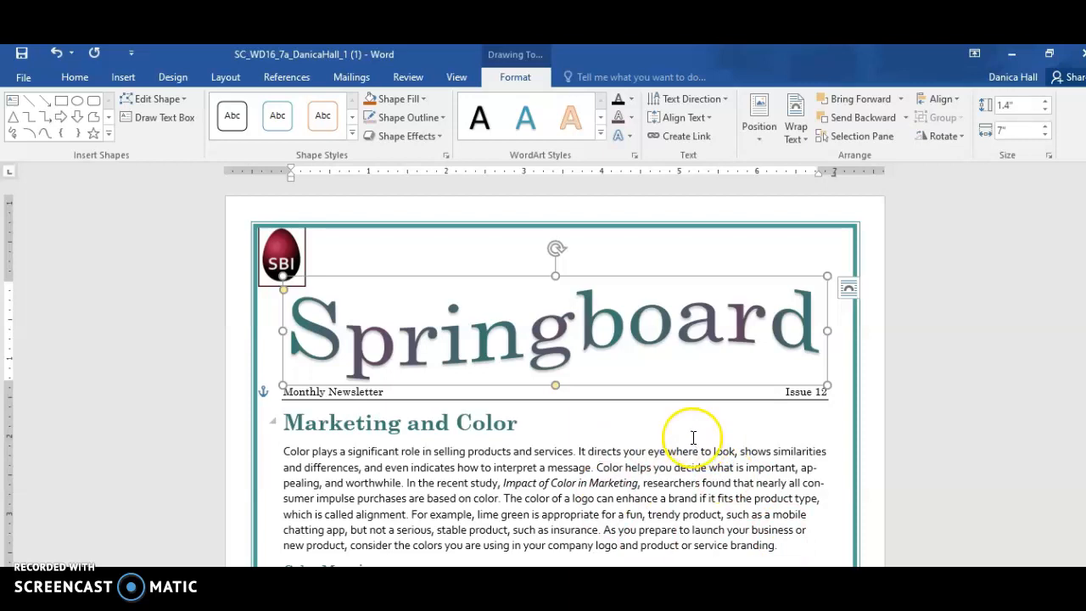
Crop the dark frame off all four sides of the SBI egg logo, leaving it about 0.71" high and 0.52" wide
left_click(283, 247)
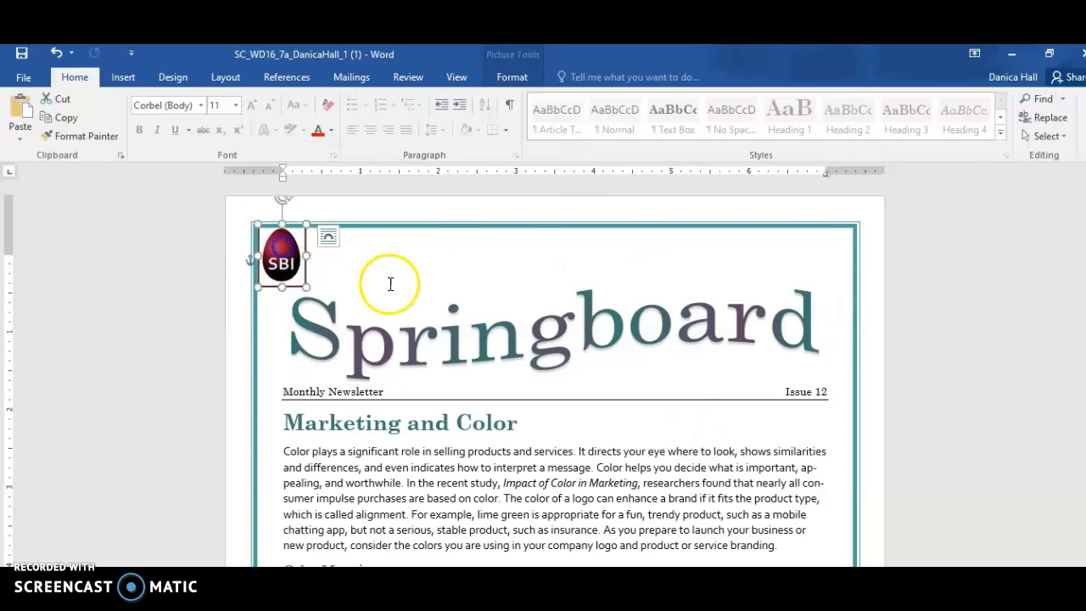
scroll(251, 259, "up", 6)
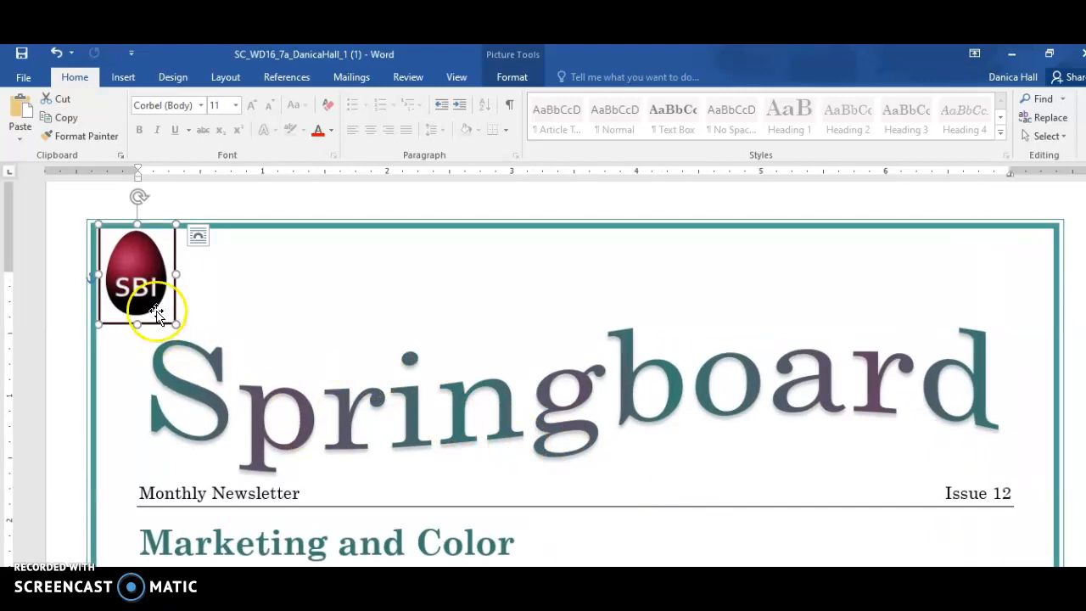
left_click(512, 77)
left_click(953, 110)
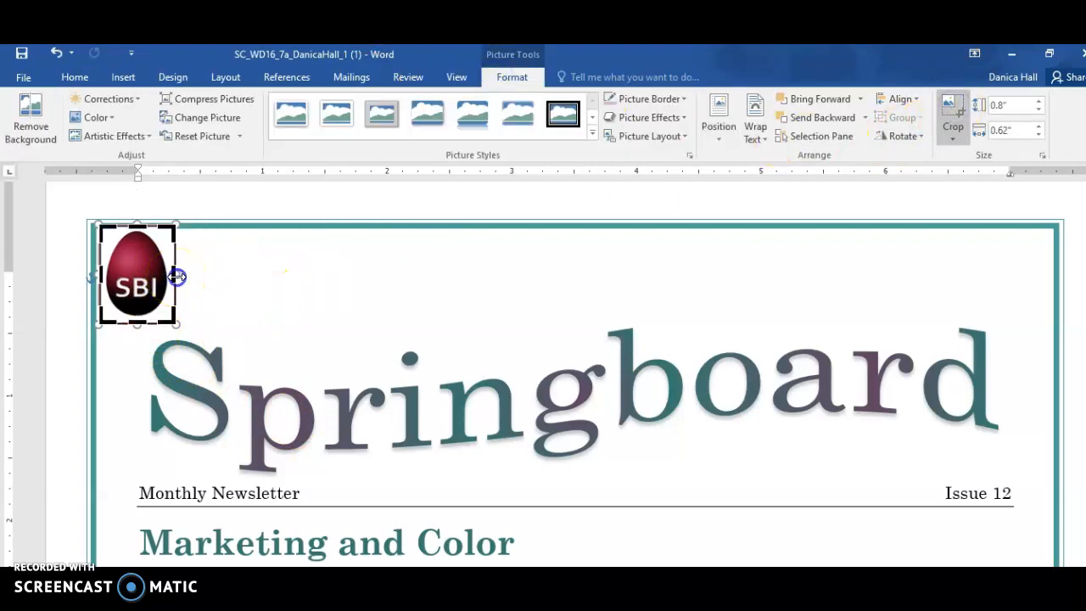
left_click_drag(174, 273, 169, 273)
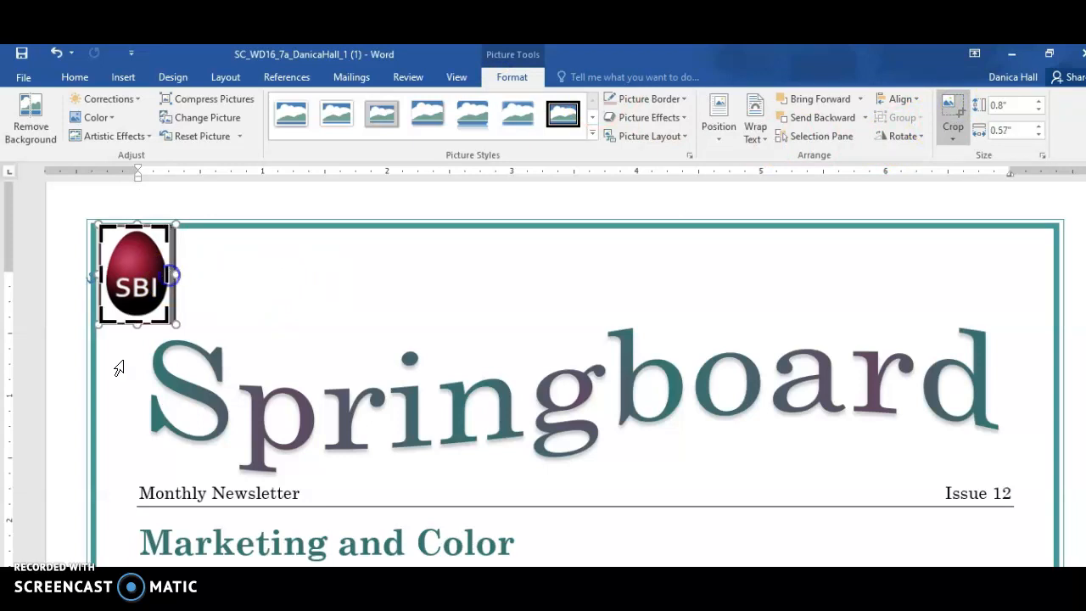
left_click_drag(139, 318, 138, 312)
left_click_drag(106, 274, 106, 273)
left_click_drag(135, 227, 136, 229)
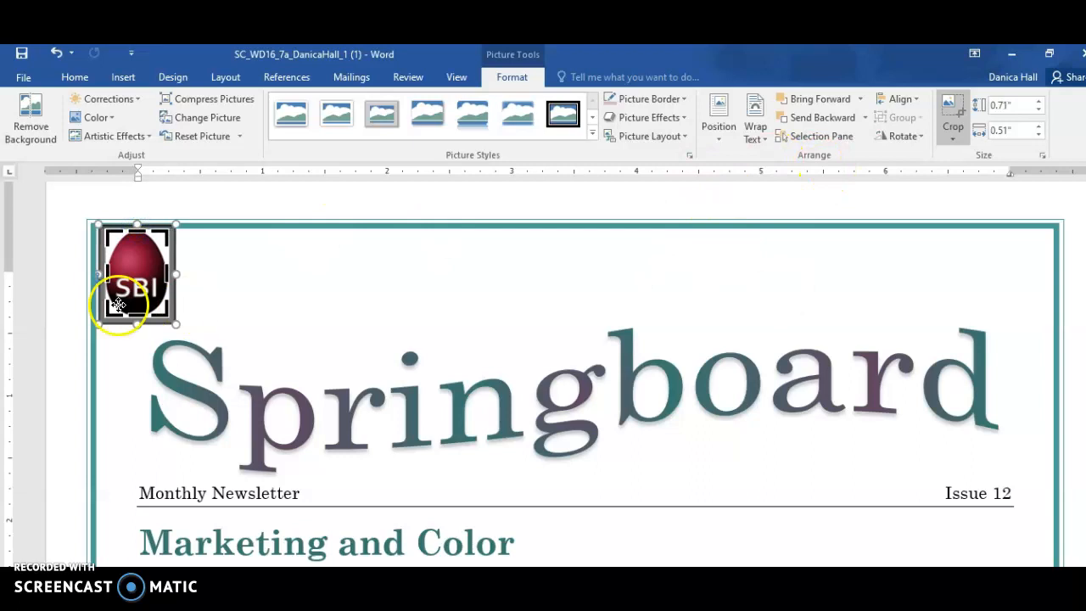
left_click_drag(106, 274, 101, 273)
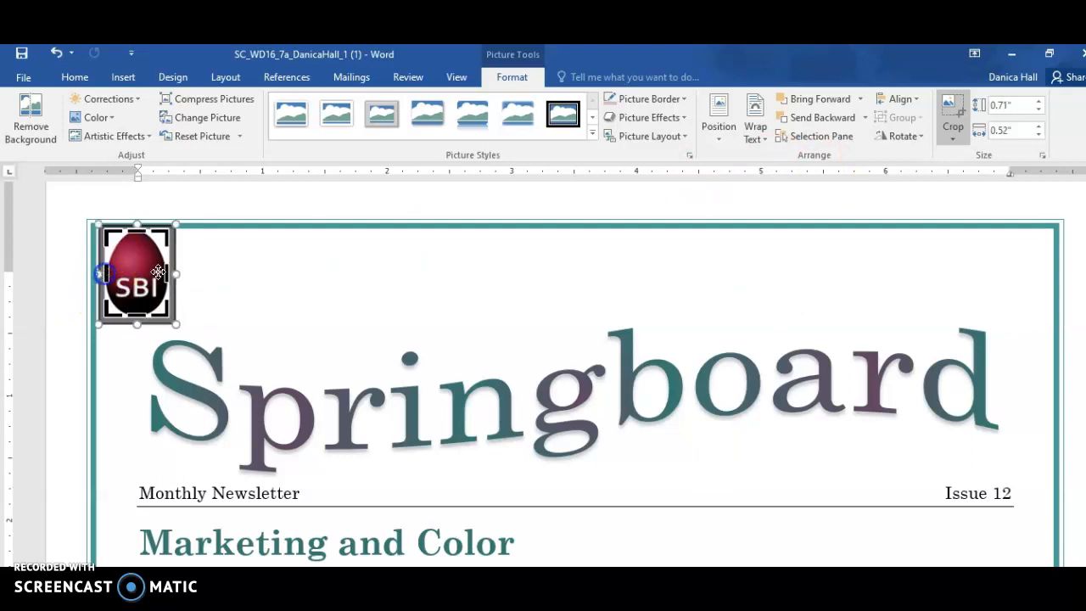
left_click(954, 113)
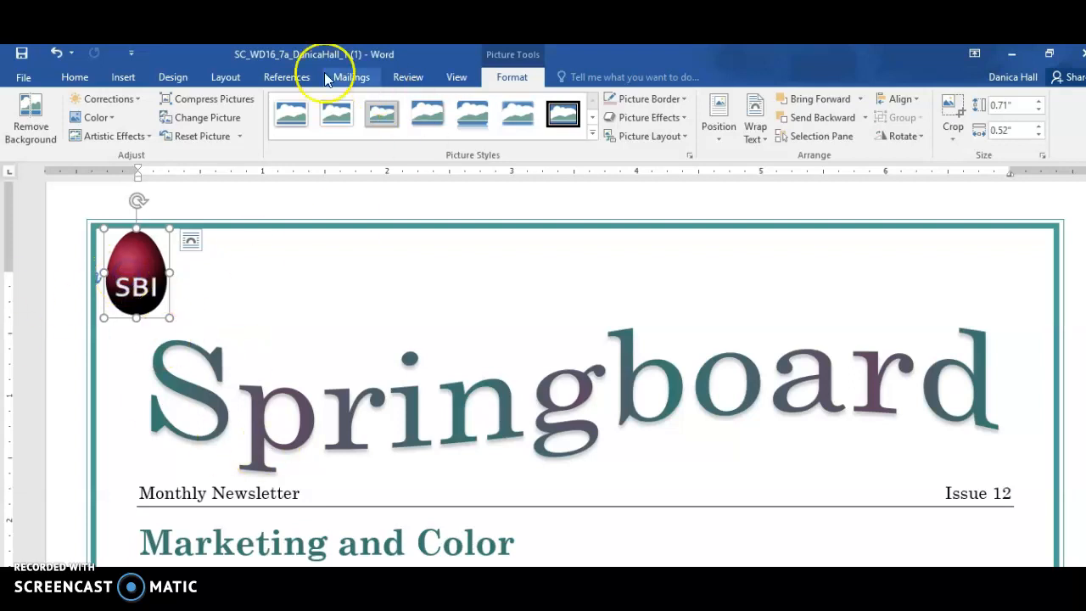
Recolor the SBI egg logo with the Purple, Accent color 5 Light variation
left_click(114, 116)
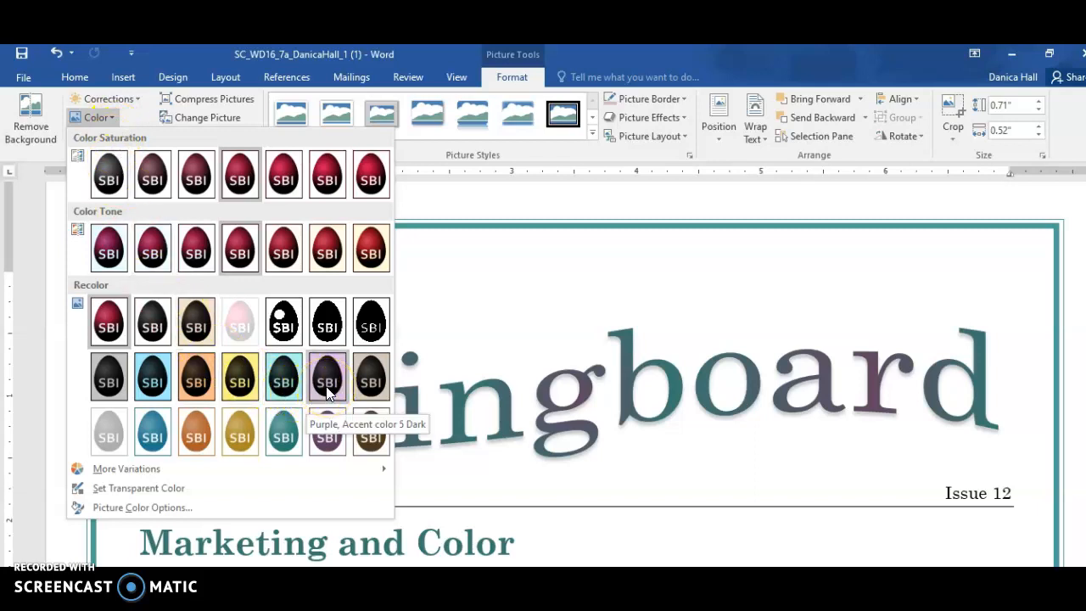
left_click(326, 428)
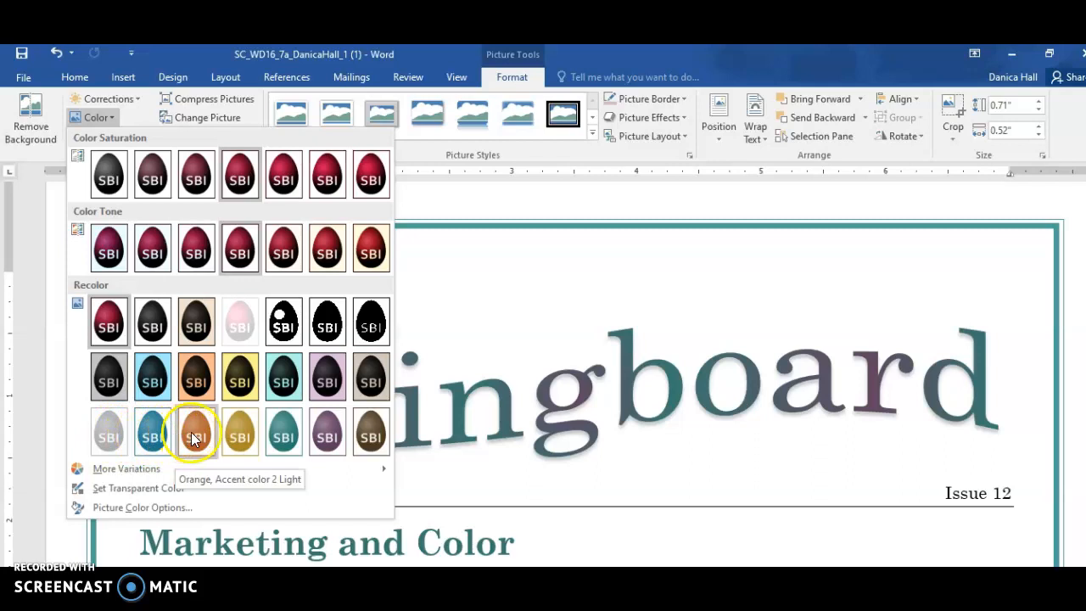
left_click(326, 436)
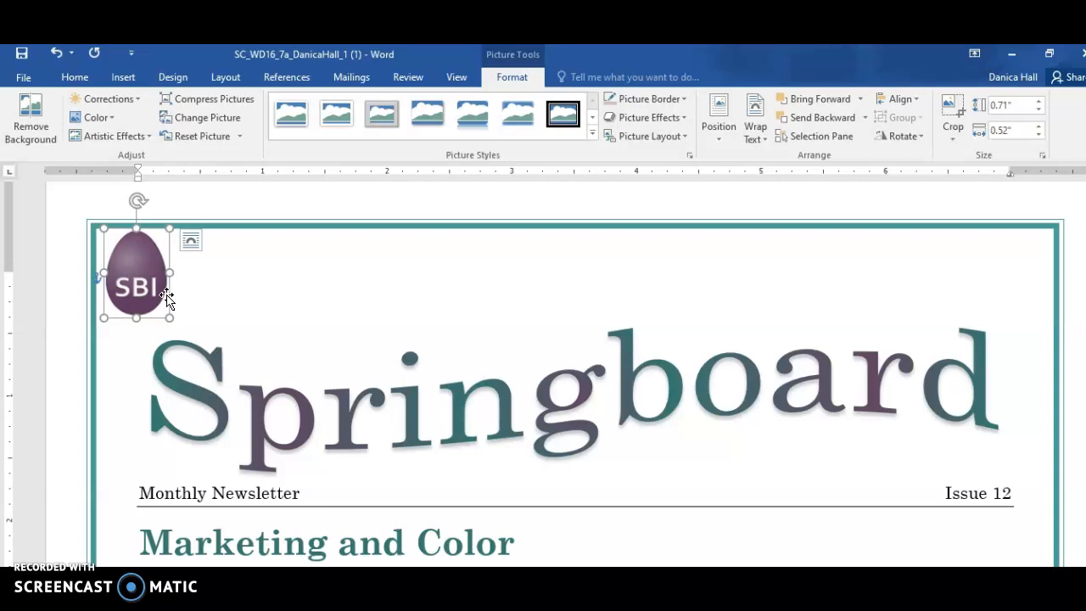
Set the text wrapping of the SBI egg logo to Behind Text
left_click(139, 286)
left_click(192, 244)
left_click(275, 375)
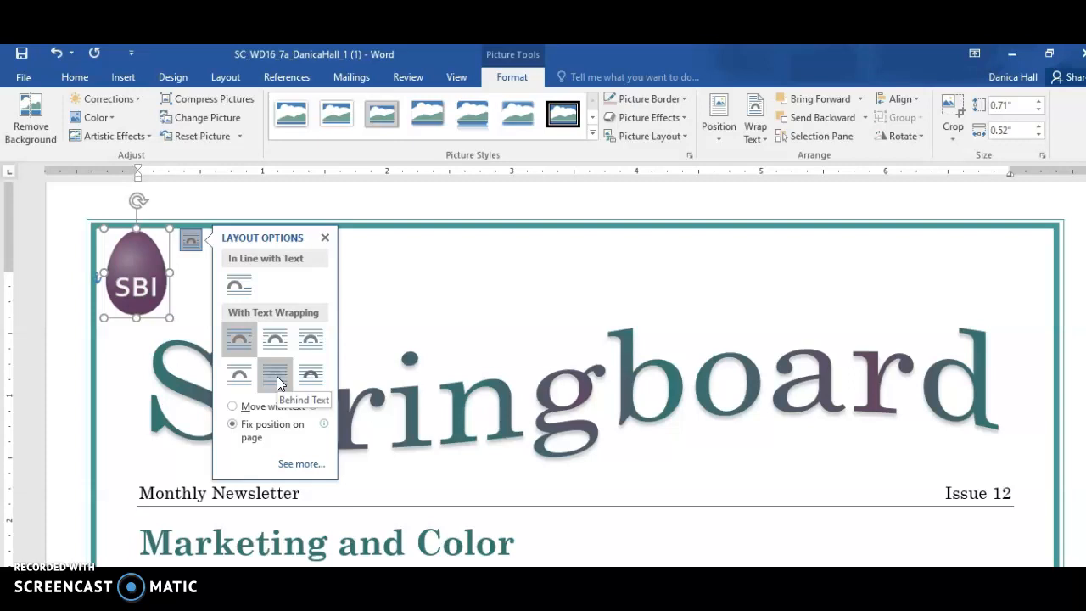
Apply Behind Text wrapping to the SBI egg logo and rotate it counterclockwise into a diagonal tilt
left_click(274, 375)
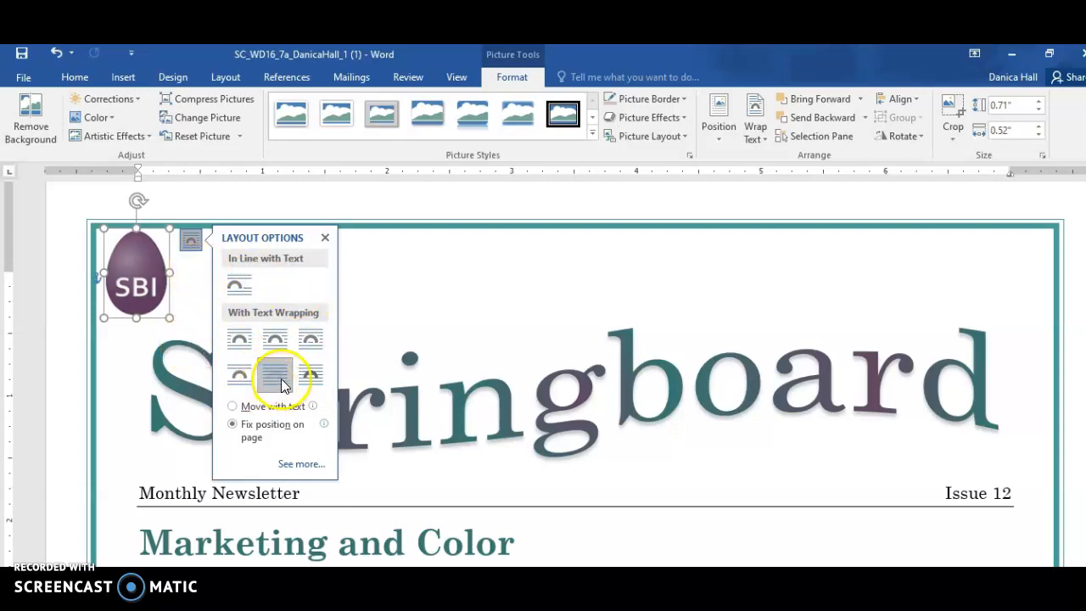
left_click(206, 297)
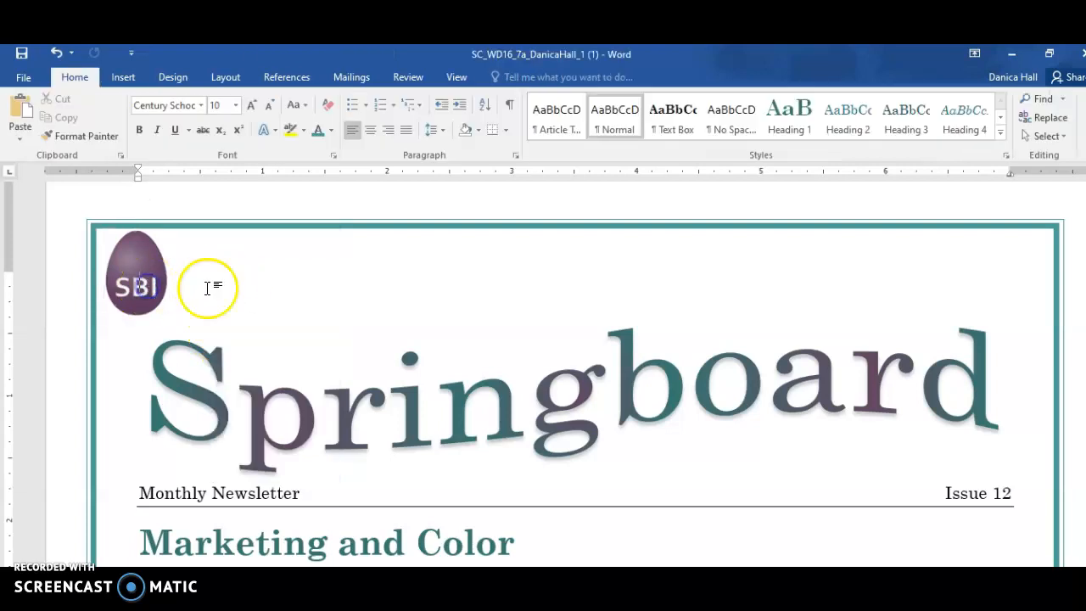
left_click(152, 263)
left_click(194, 241)
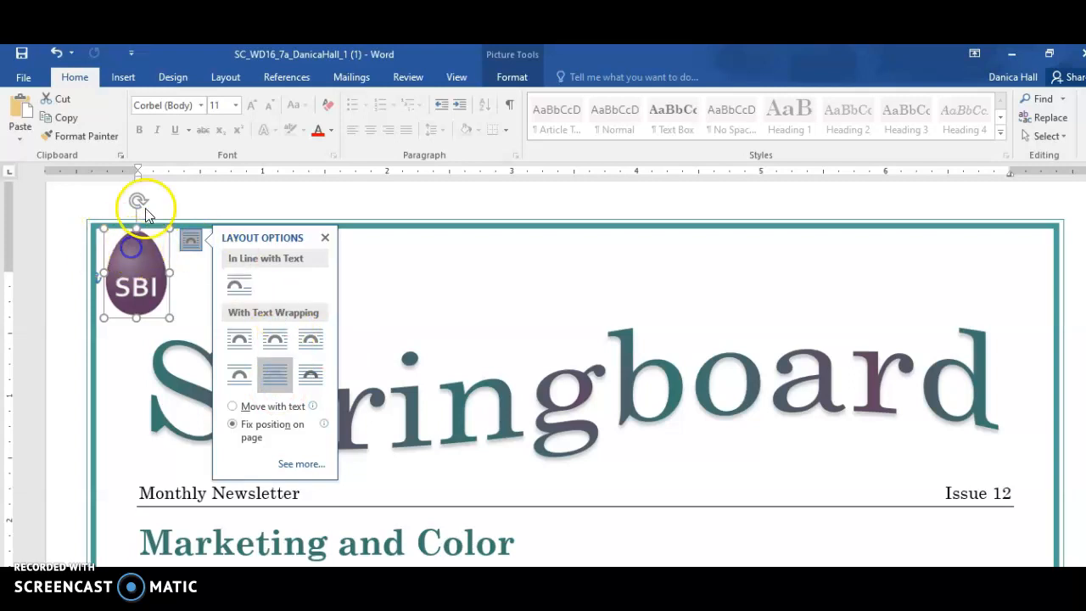
left_click_drag(137, 201, 91, 230)
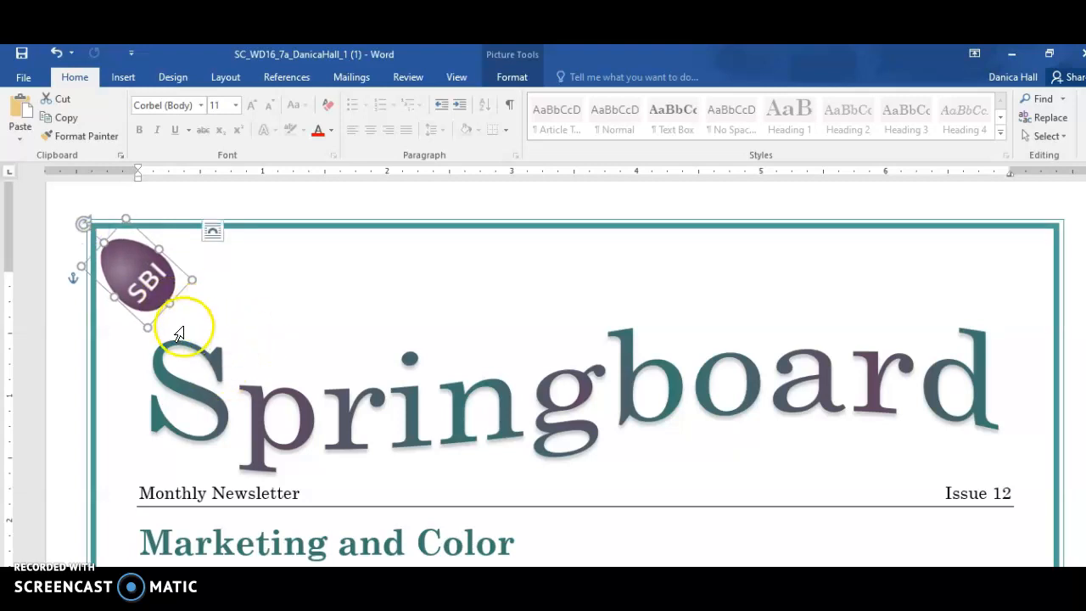
left_click(145, 292)
left_click(159, 288)
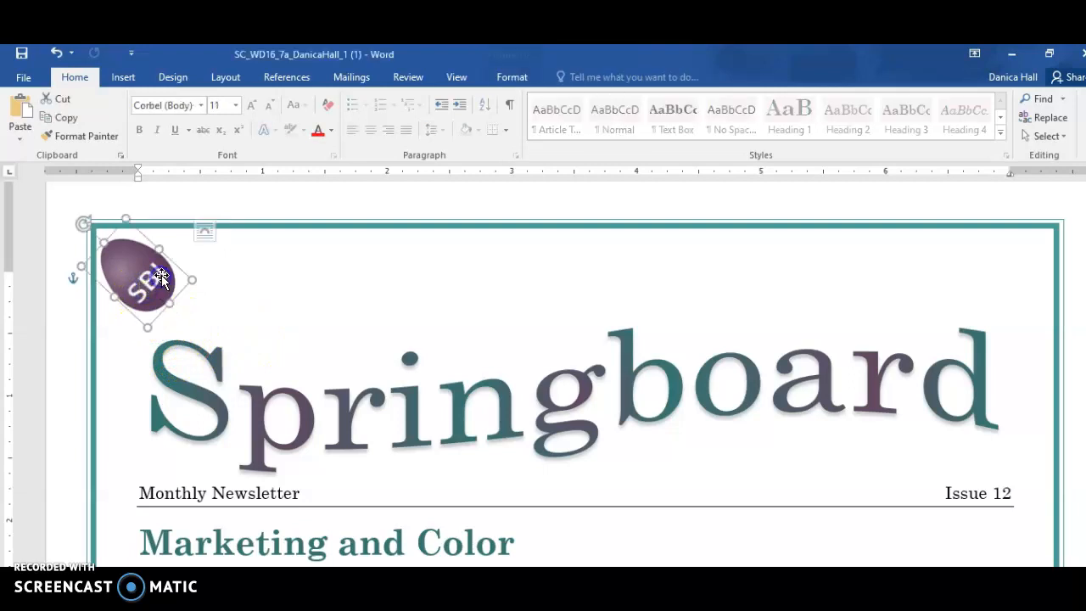
left_click(212, 230)
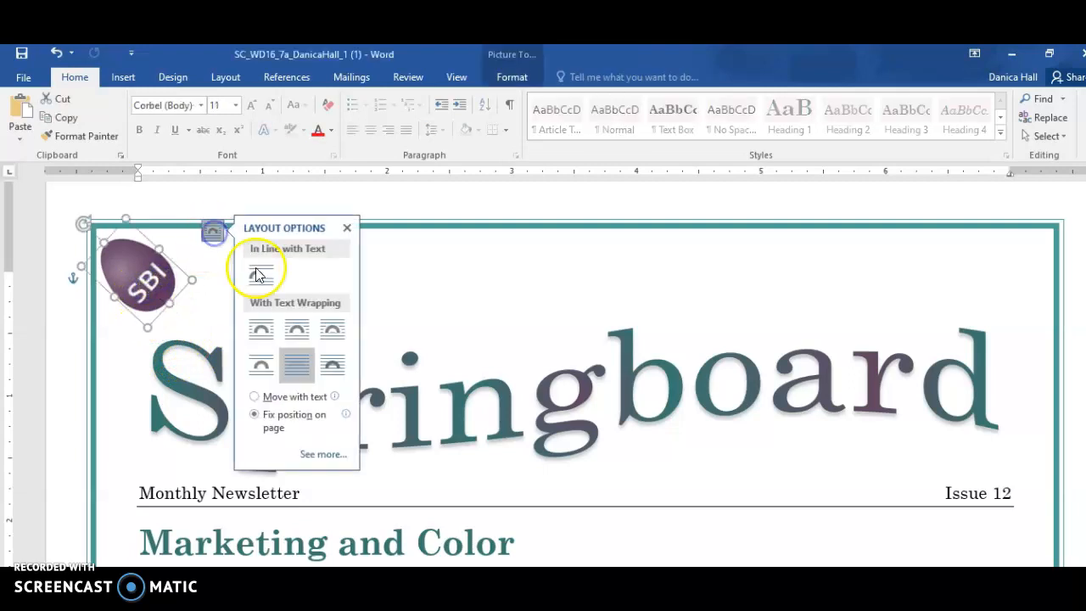
left_click(298, 367)
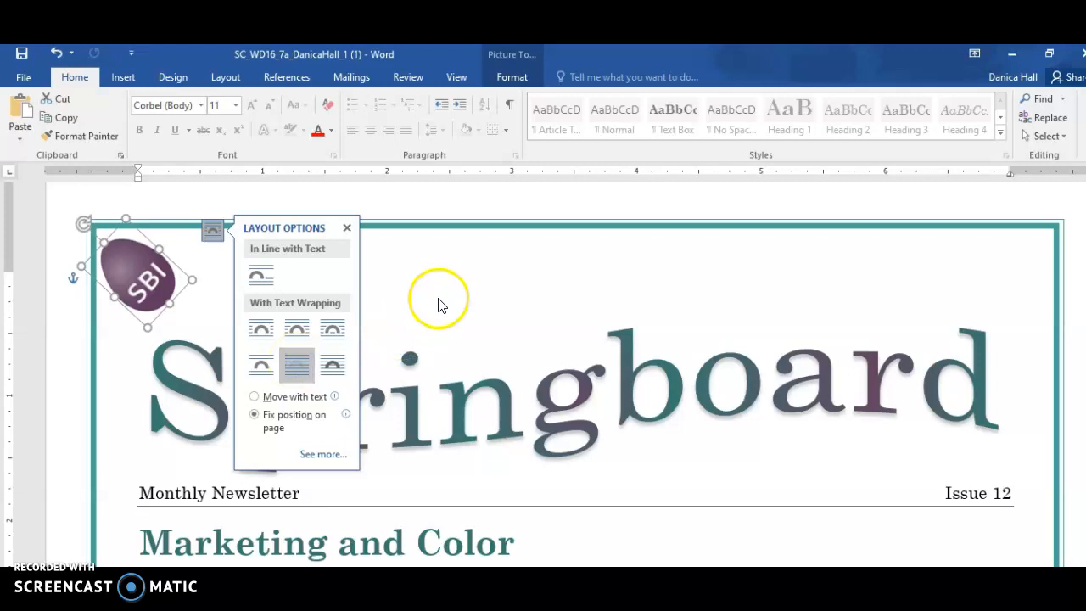
left_click(460, 368)
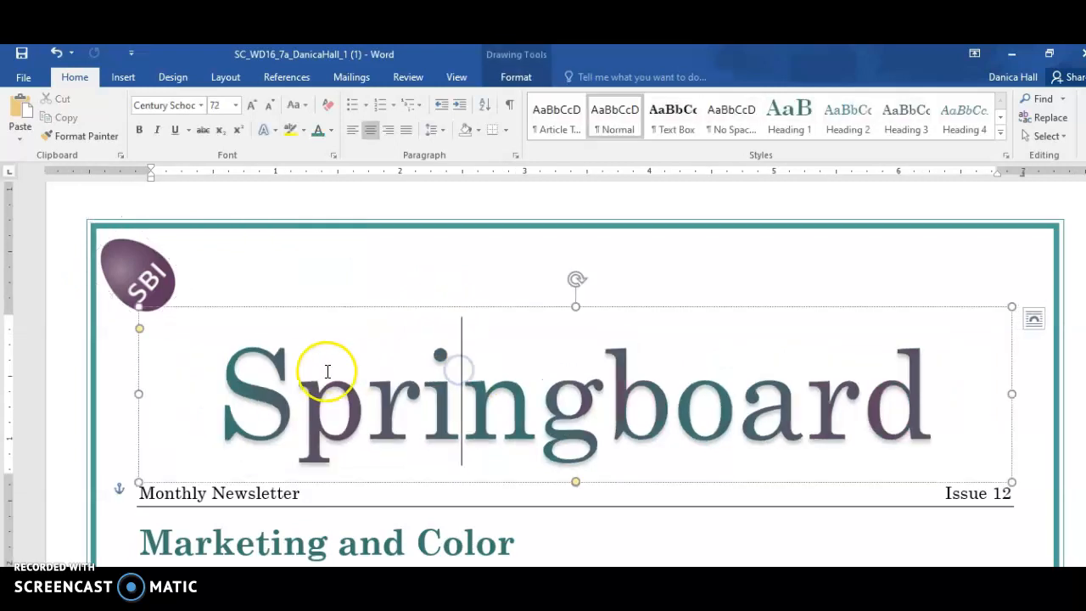
left_click(336, 309)
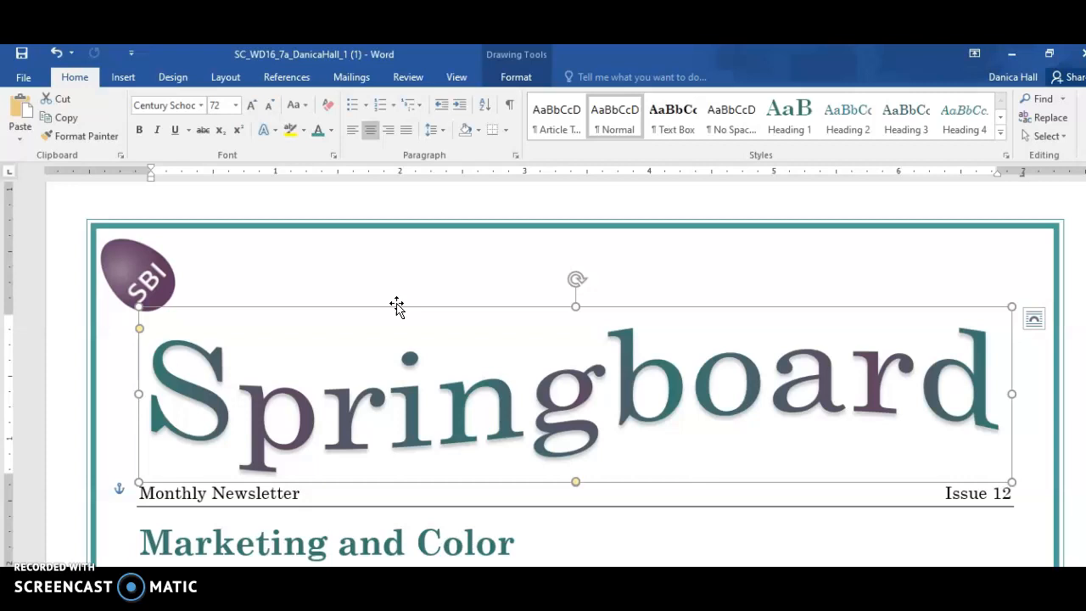
left_click(264, 382)
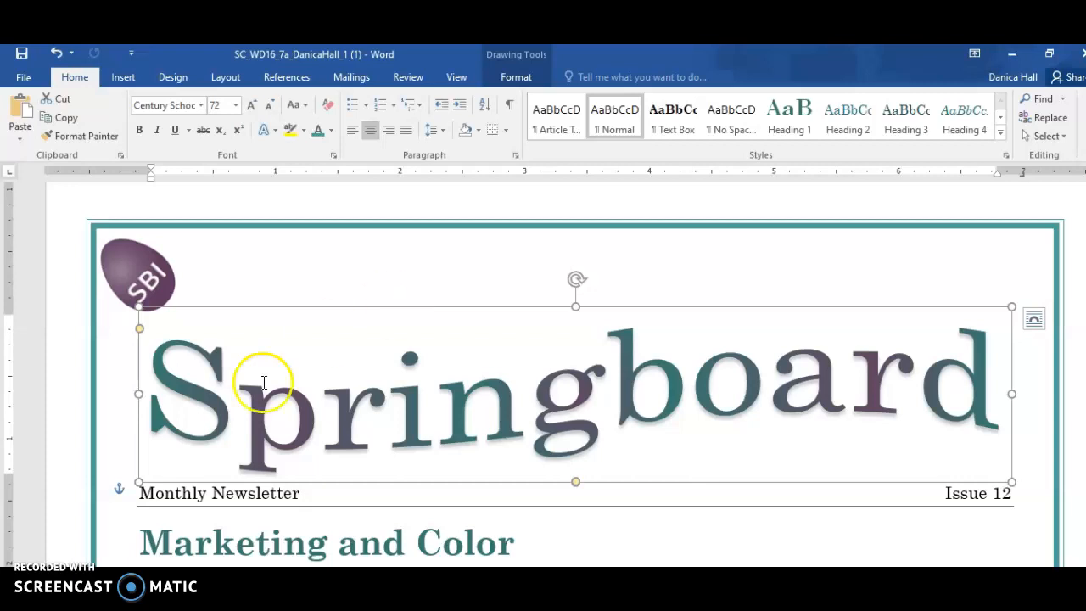
Select the Monthly Newsletter and Issue 12 line and begin a Custom border for it in Borders and Shading
left_click(170, 492)
left_click(144, 493)
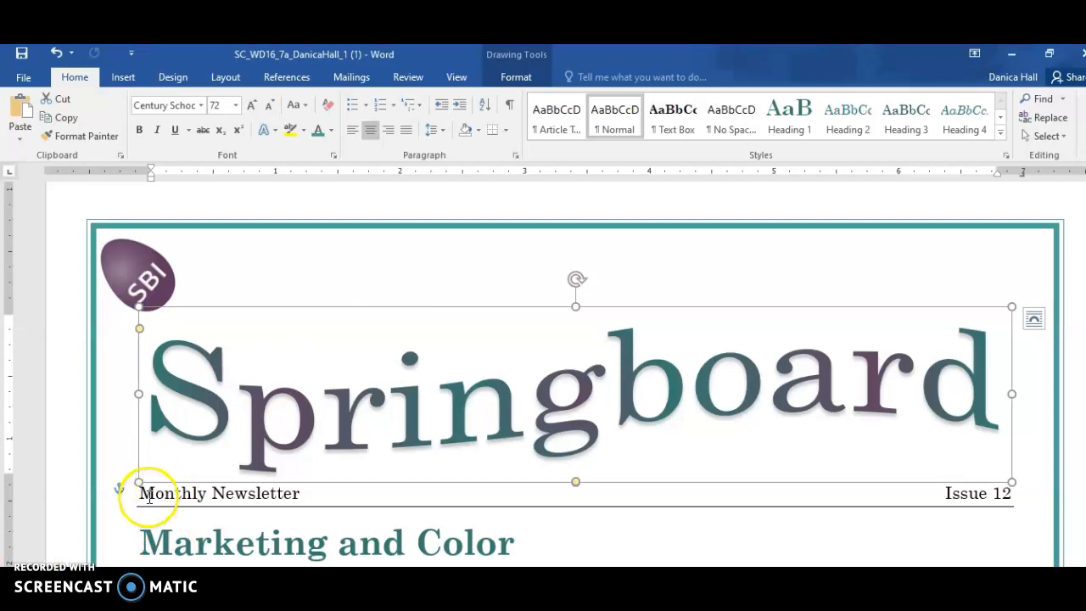
left_click_drag(144, 493, 1007, 506)
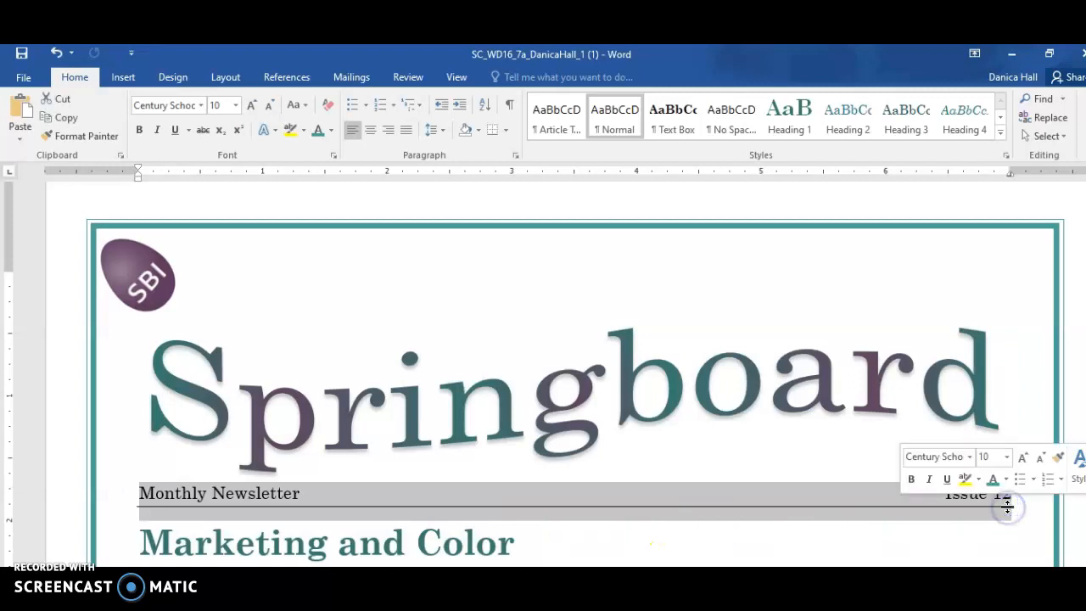
left_click(179, 76)
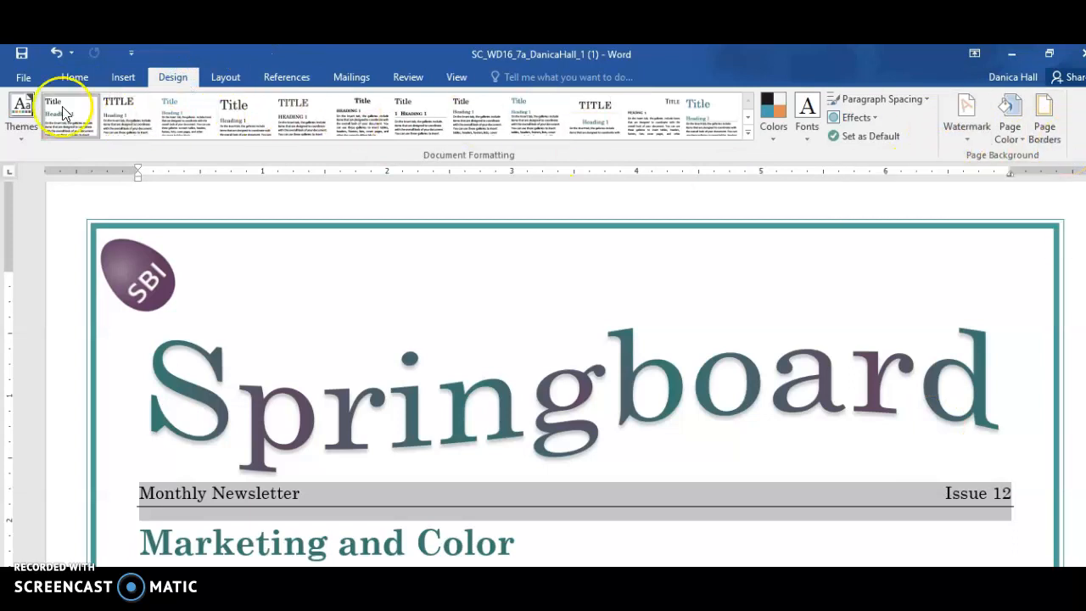
left_click(75, 80)
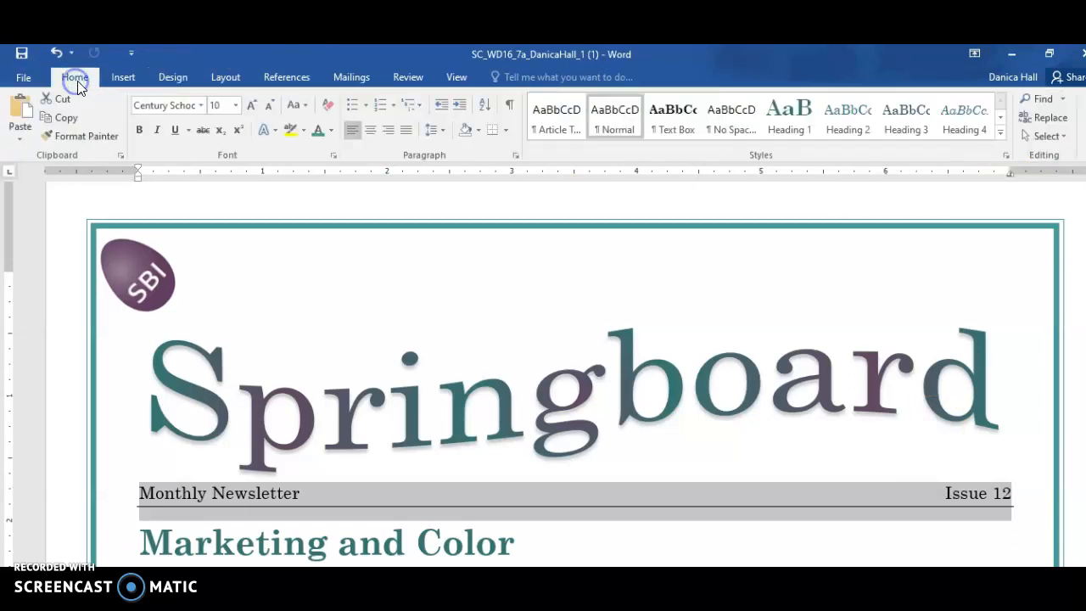
left_click(505, 130)
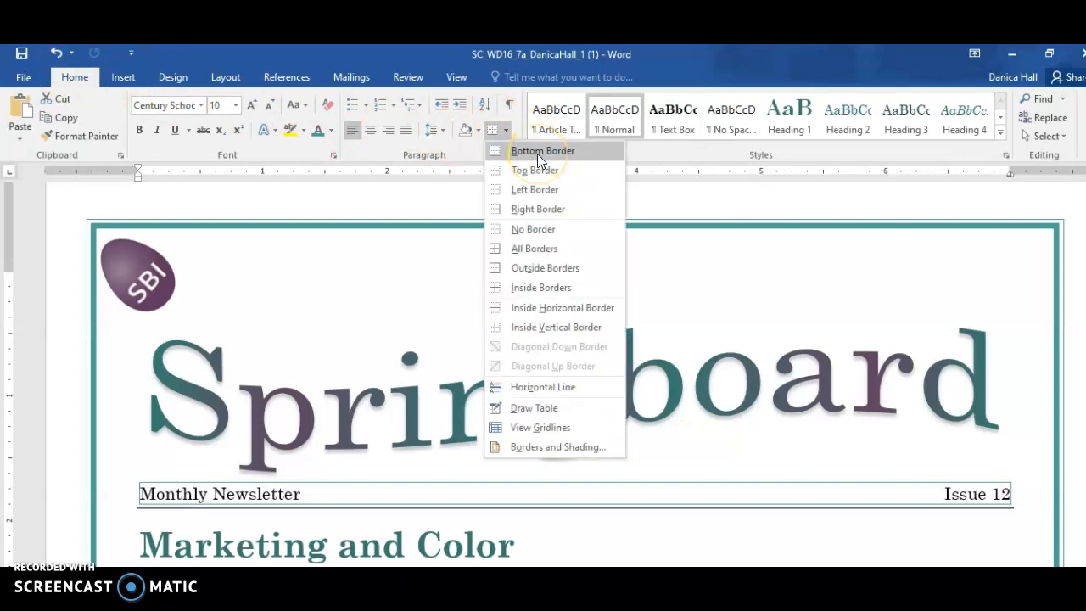
left_click(564, 449)
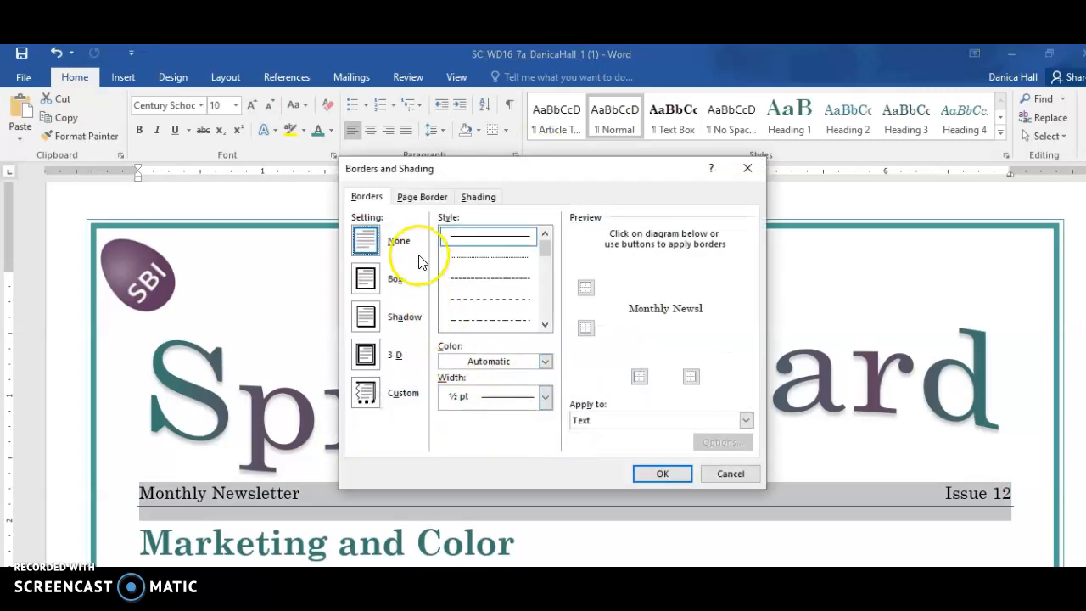
left_click(367, 399)
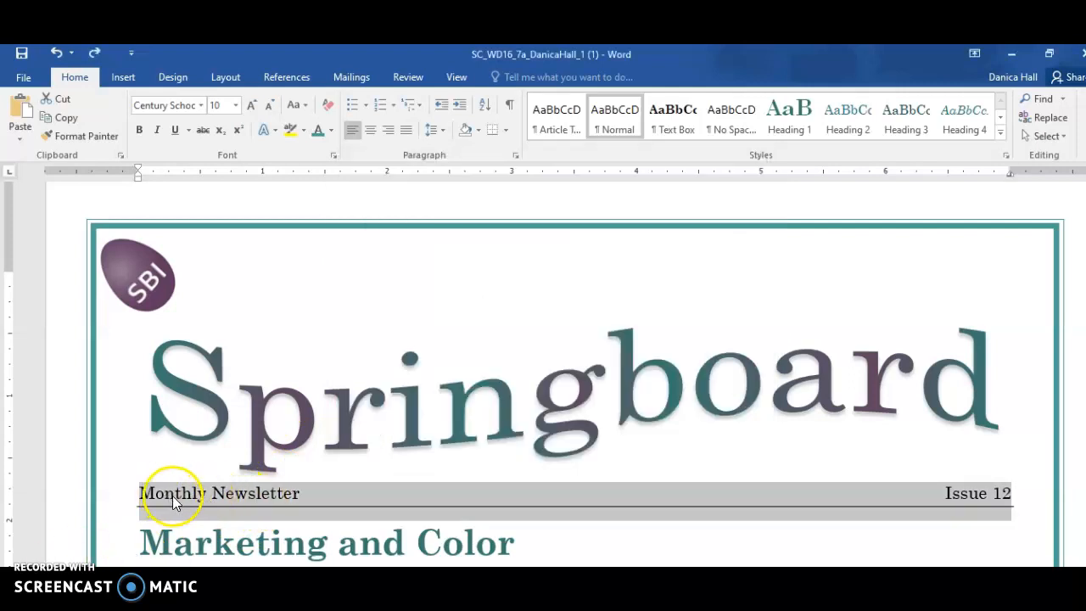
left_click(503, 130)
left_click(526, 447)
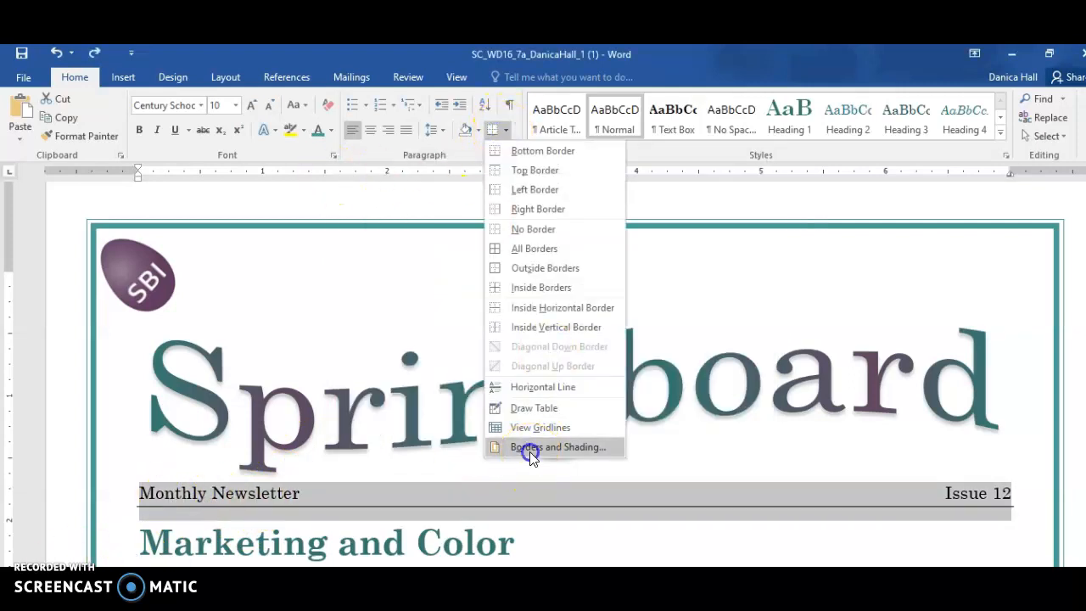
left_click(366, 392)
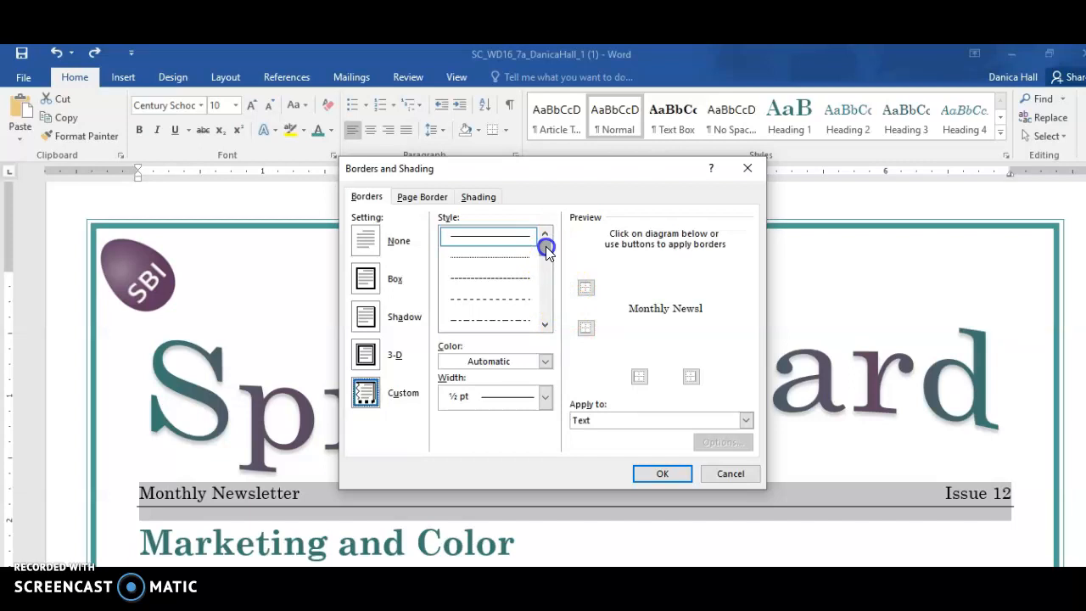
Give the custom border the thick shaded multi-band line style, 3 pt wide, in Teal, Accent 4
left_click_drag(545, 246, 550, 331)
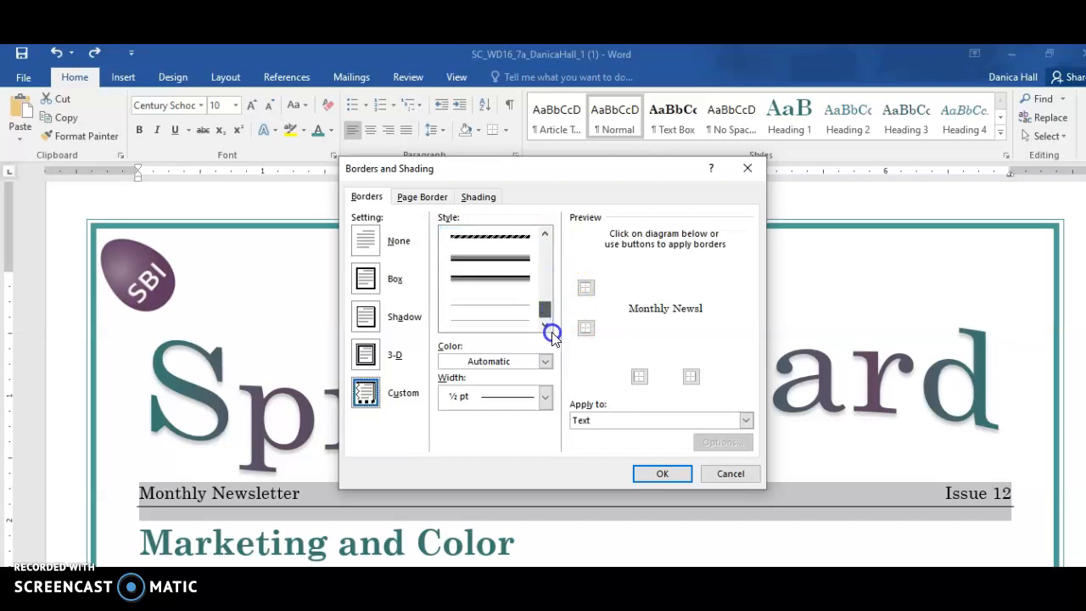
left_click(511, 260)
left_click(478, 361)
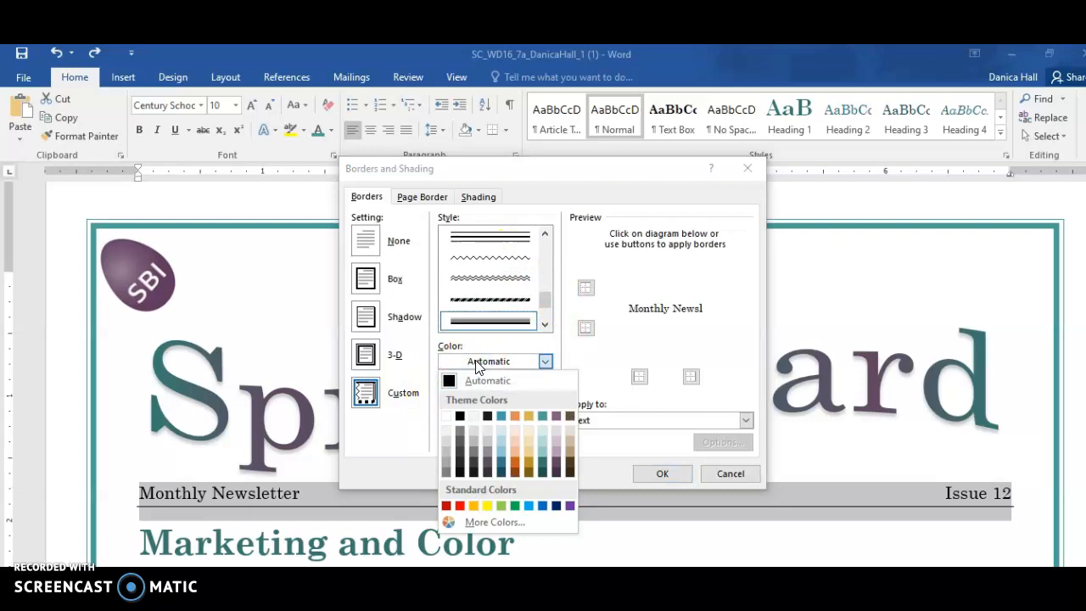
left_click(541, 415)
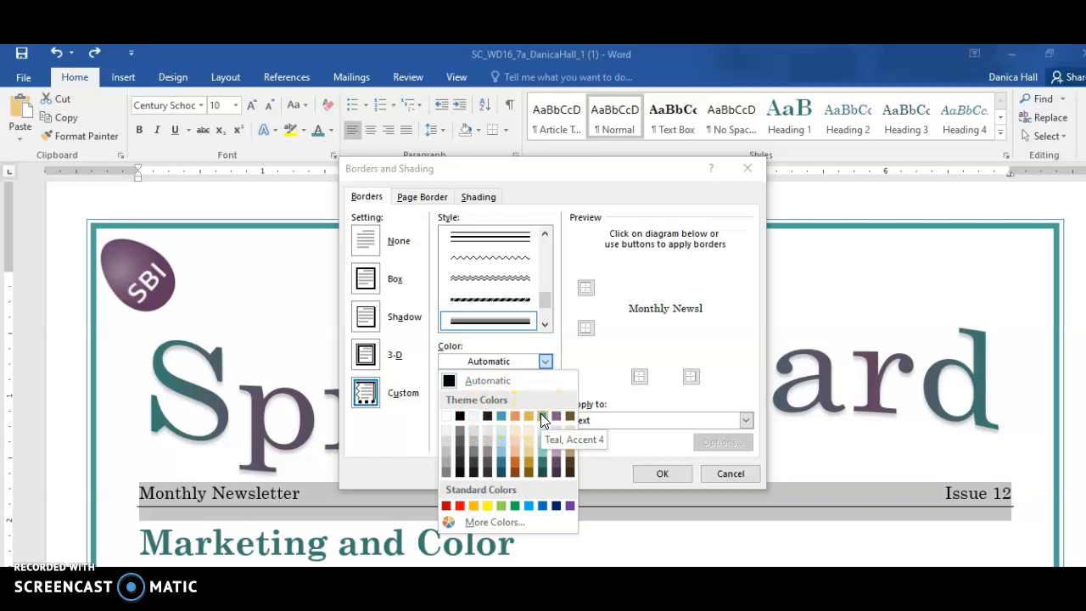
left_click(542, 416)
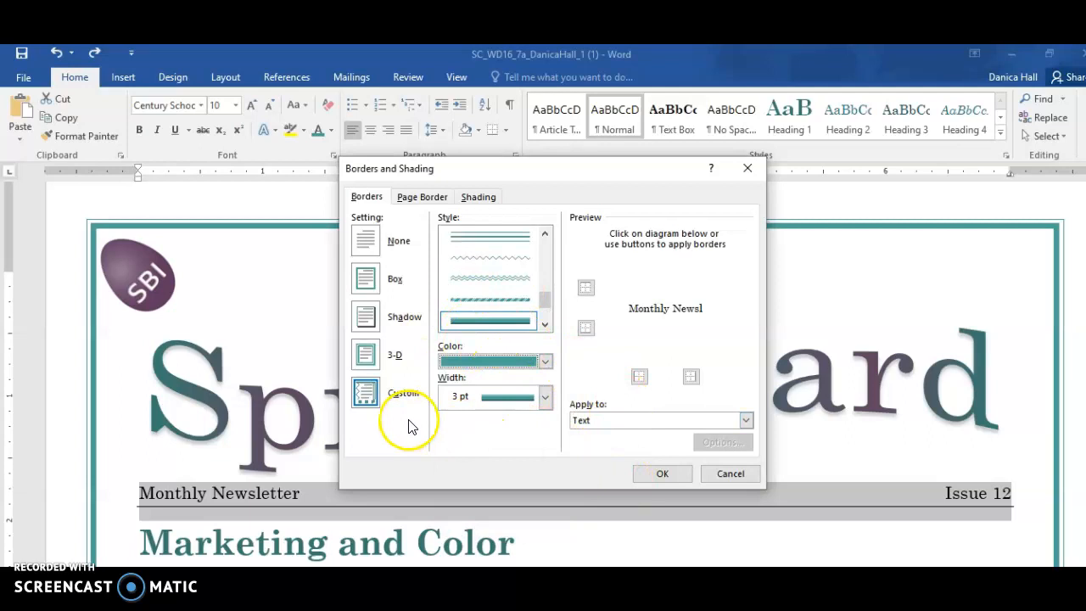
left_click(366, 392)
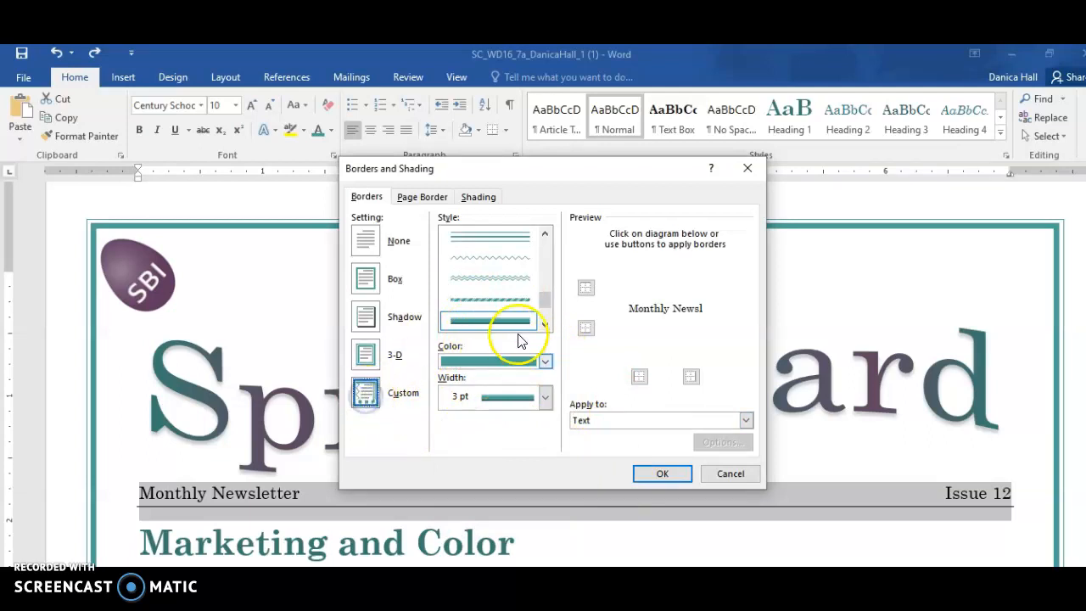
left_click(585, 328)
left_click(589, 290)
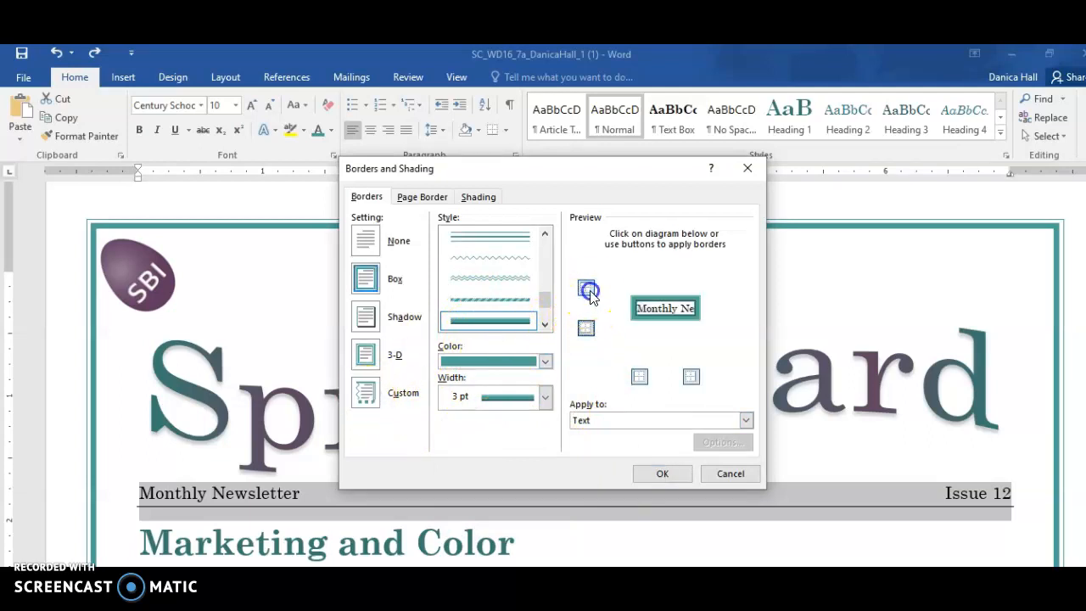
left_click(640, 376)
left_click(689, 376)
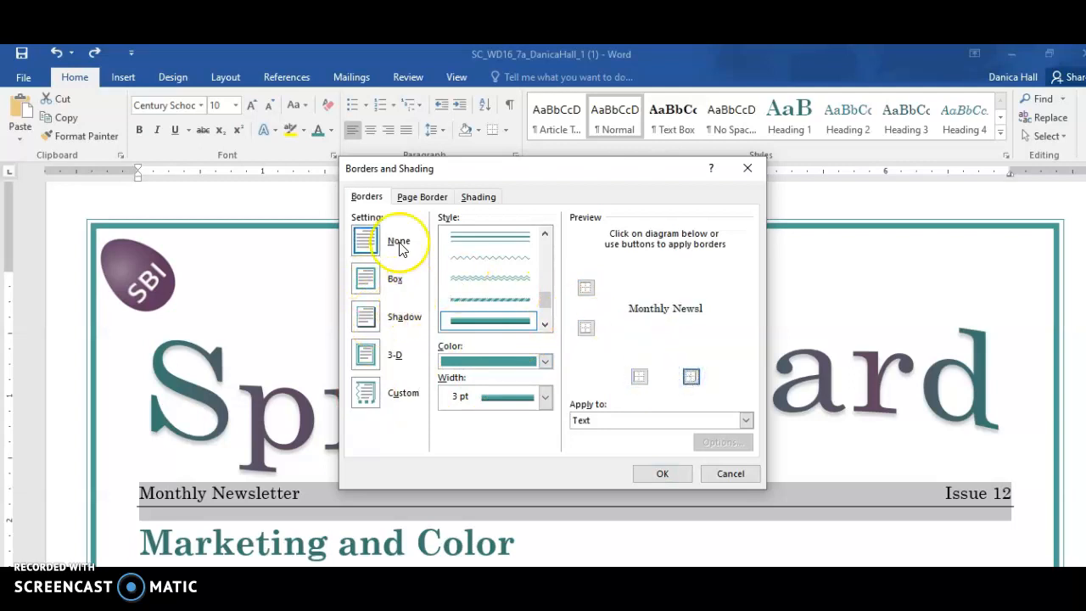
left_click(363, 403)
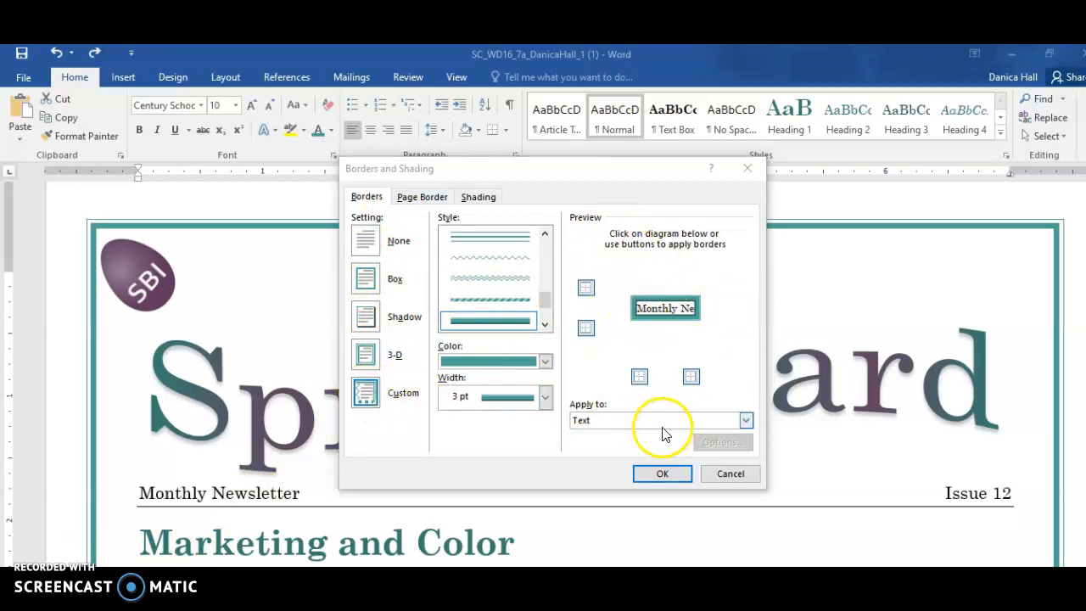
Apply the custom border to the Monthly Newsletter paragraph as a bottom border only, with no top or side borders
left_click(637, 419)
left_click(629, 446)
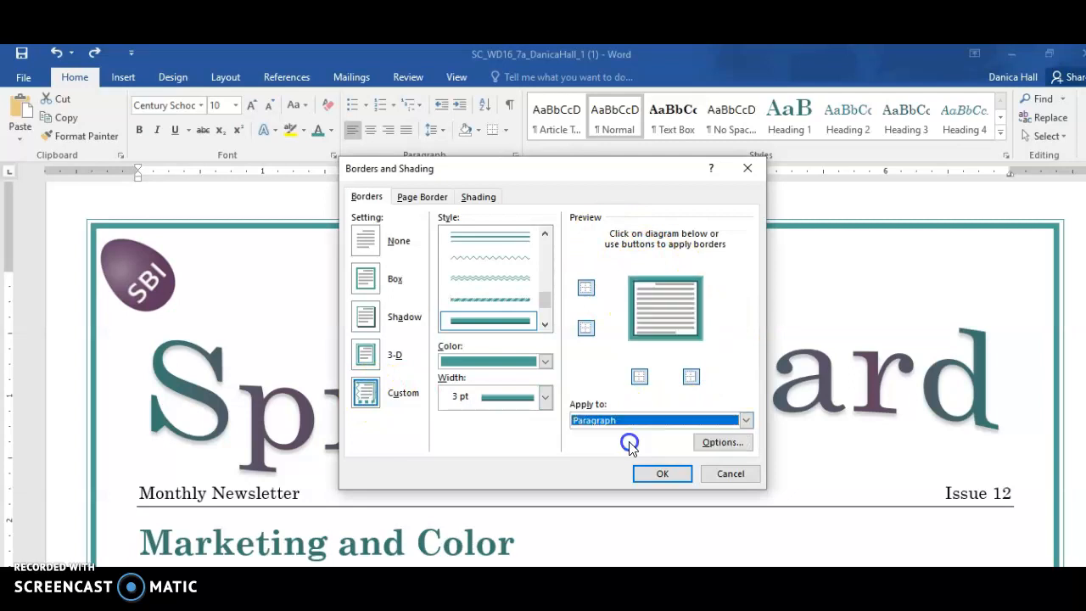
left_click(587, 329)
left_click(587, 289)
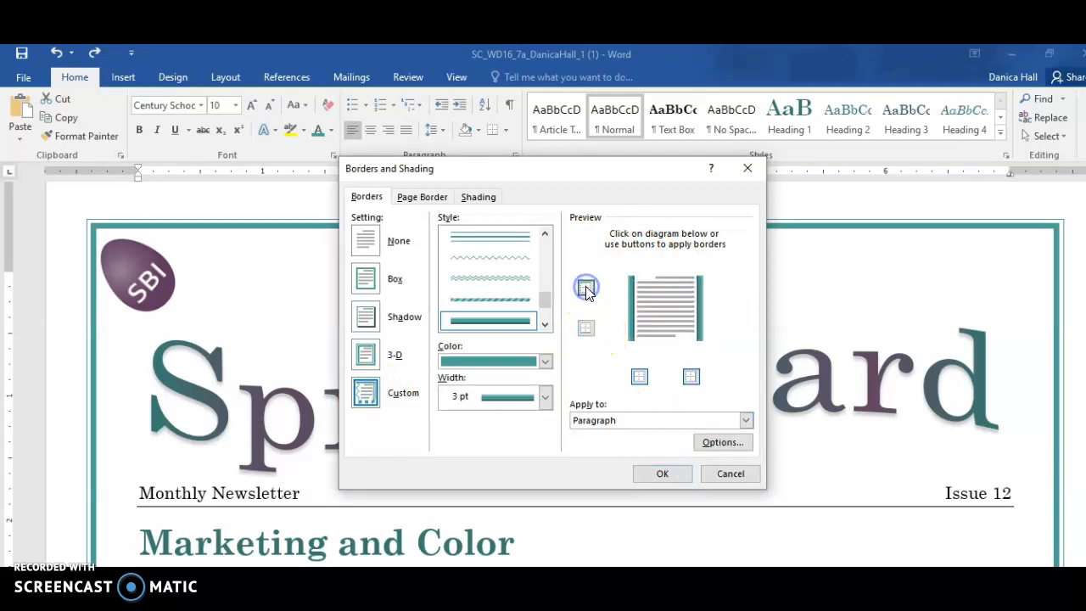
left_click(640, 376)
left_click(690, 376)
left_click(690, 377)
left_click(640, 377)
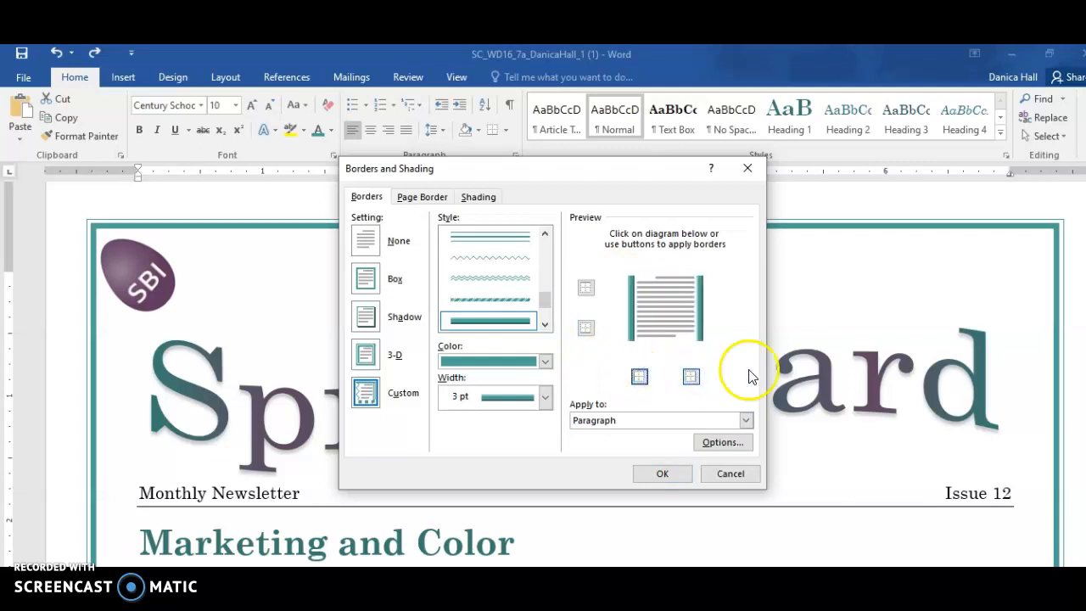
left_click(692, 377)
left_click(638, 379)
left_click(586, 331)
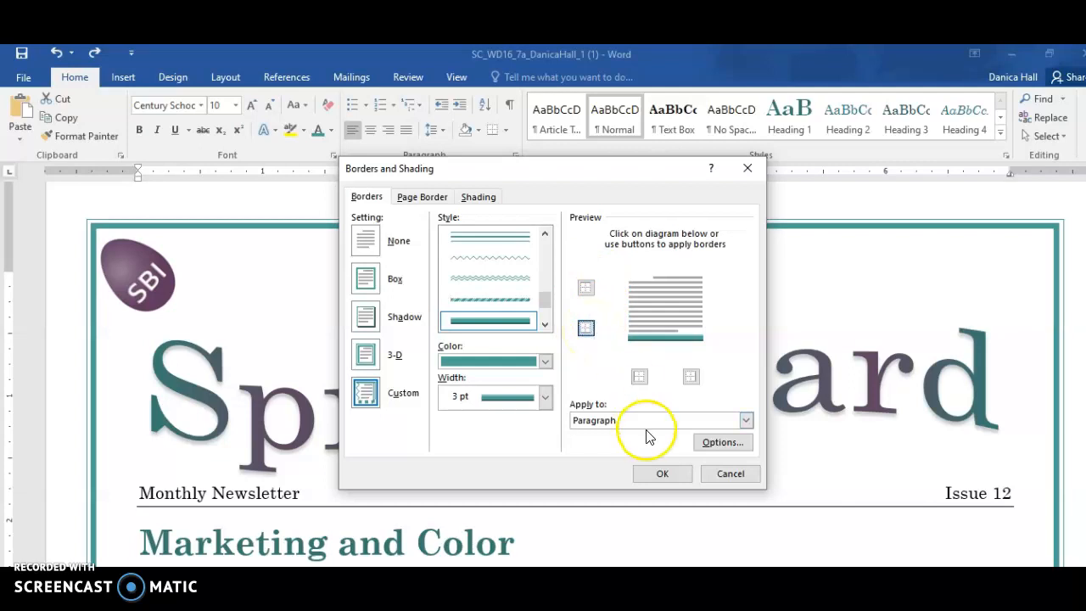
left_click(663, 473)
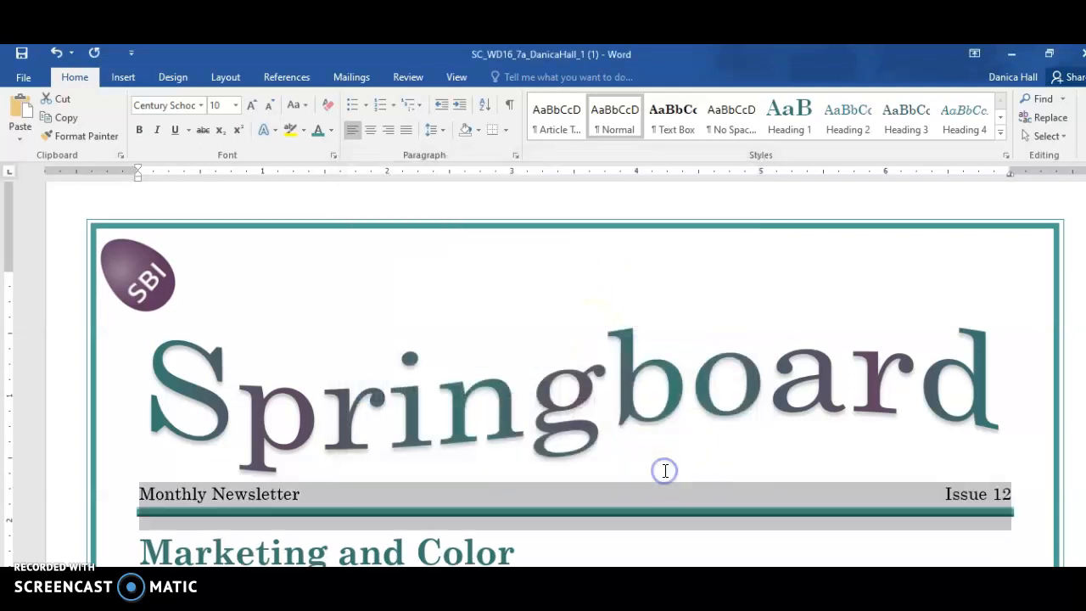
left_click(404, 467)
left_click(433, 277)
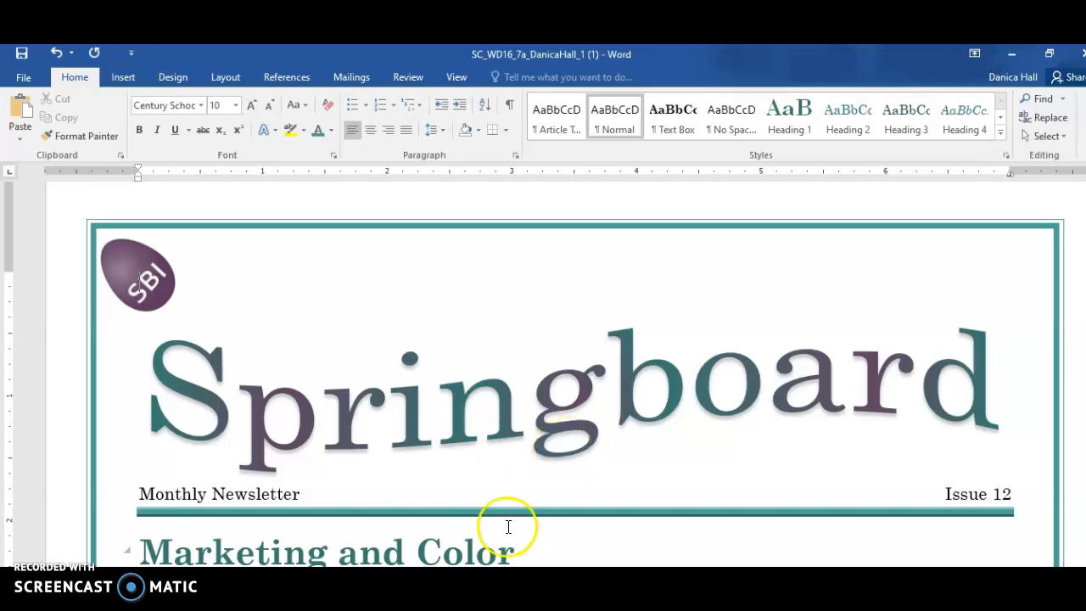
Insert a Continuous section break before the paragraph beginning "Color plays a significant role" under Marketing and Color
scroll(449, 492, "down", 5)
scroll(339, 458, "down", 2)
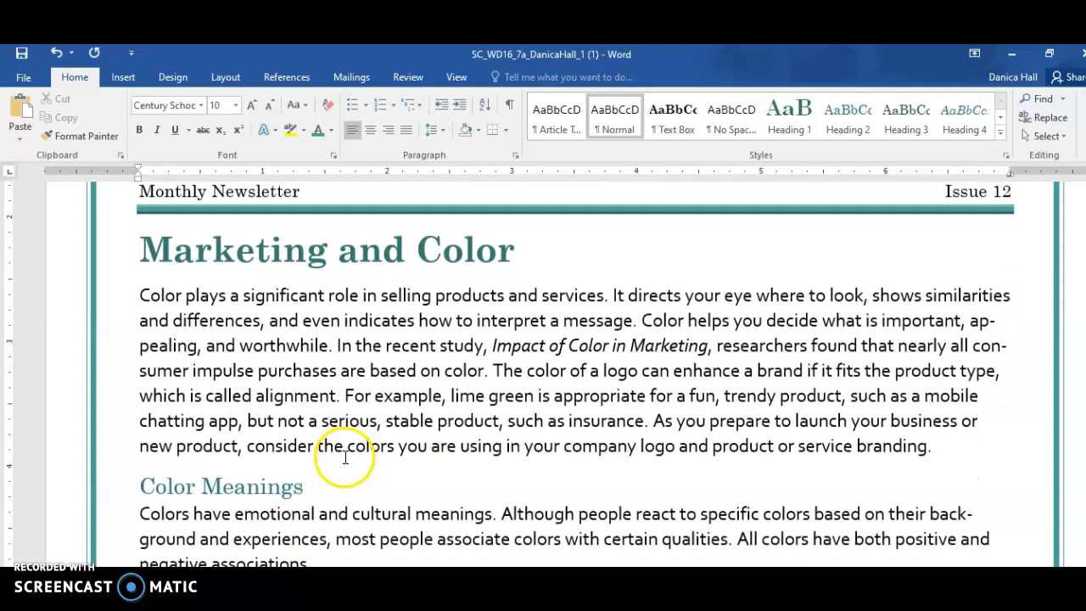
left_click(139, 295)
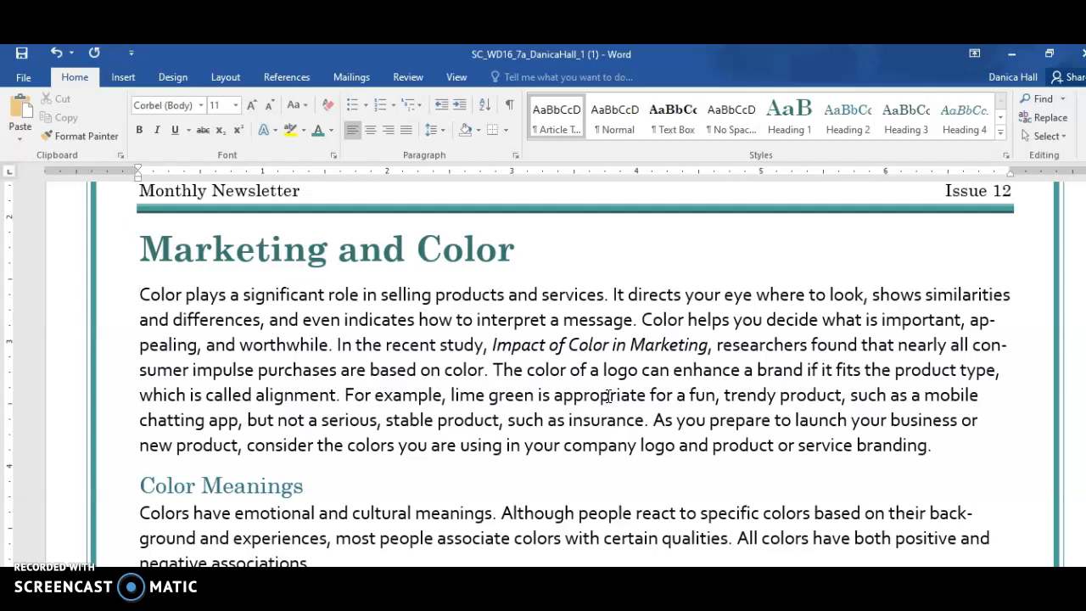
left_click(226, 77)
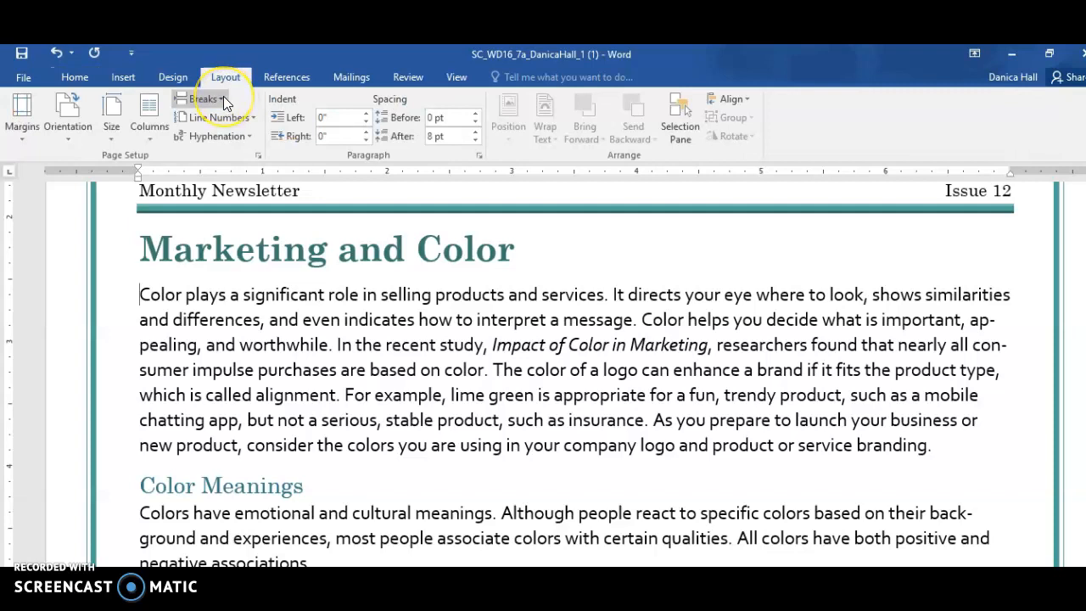
left_click(223, 99)
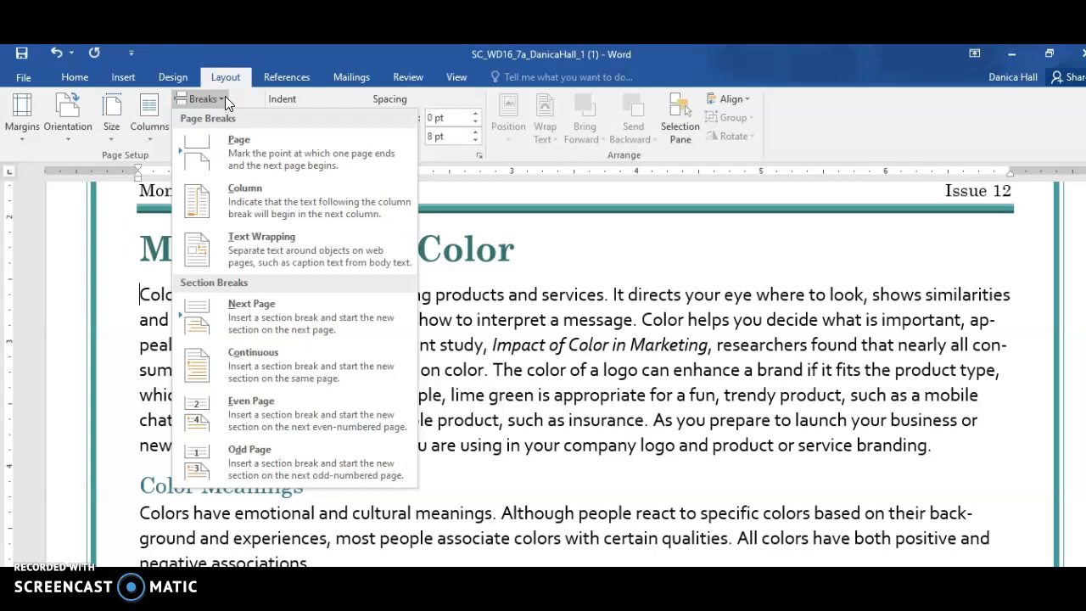
left_click(247, 364)
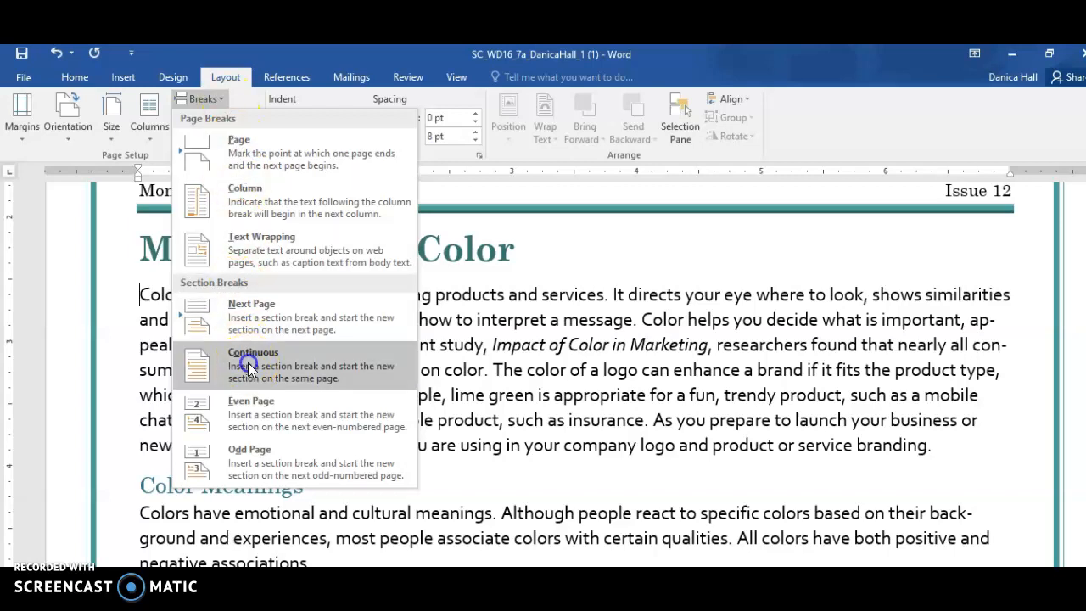